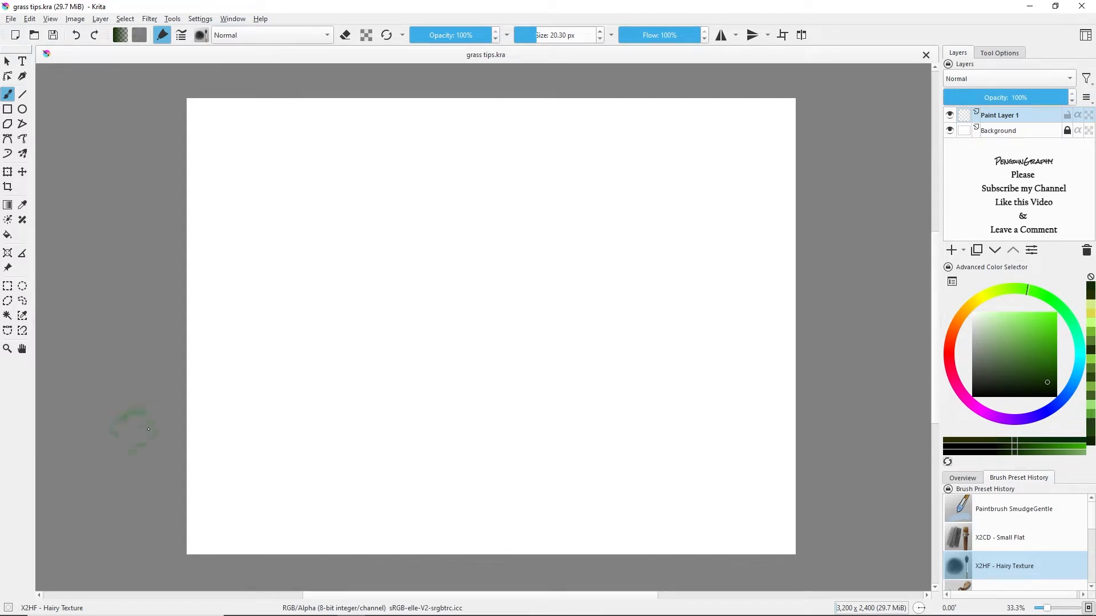
Paint a low grassy mound across the lower left of the canvas in dark green and mid green with the X2HF - Hairy Texture brush
mouse_move(301, 448)
left_mouse_down()
mouse_move(351, 452)
mouse_move(273, 457)
mouse_move(322, 450)
mouse_move(401, 465)
mouse_move(345, 451)
mouse_move(546, 438)
mouse_move(234, 482)
mouse_move(387, 446)
mouse_move(230, 470)
mouse_move(320, 457)
mouse_move(282, 446)
mouse_move(387, 436)
mouse_move(307, 430)
mouse_move(295, 447)
mouse_move(381, 439)
mouse_move(434, 454)
mouse_move(364, 446)
mouse_move(505, 444)
mouse_move(389, 456)
mouse_move(535, 452)
mouse_move(170, 473)
mouse_move(563, 459)
mouse_move(537, 459)
mouse_move(548, 464)
mouse_move(510, 459)
mouse_move(529, 445)
mouse_move(562, 445)
left_mouse_up()
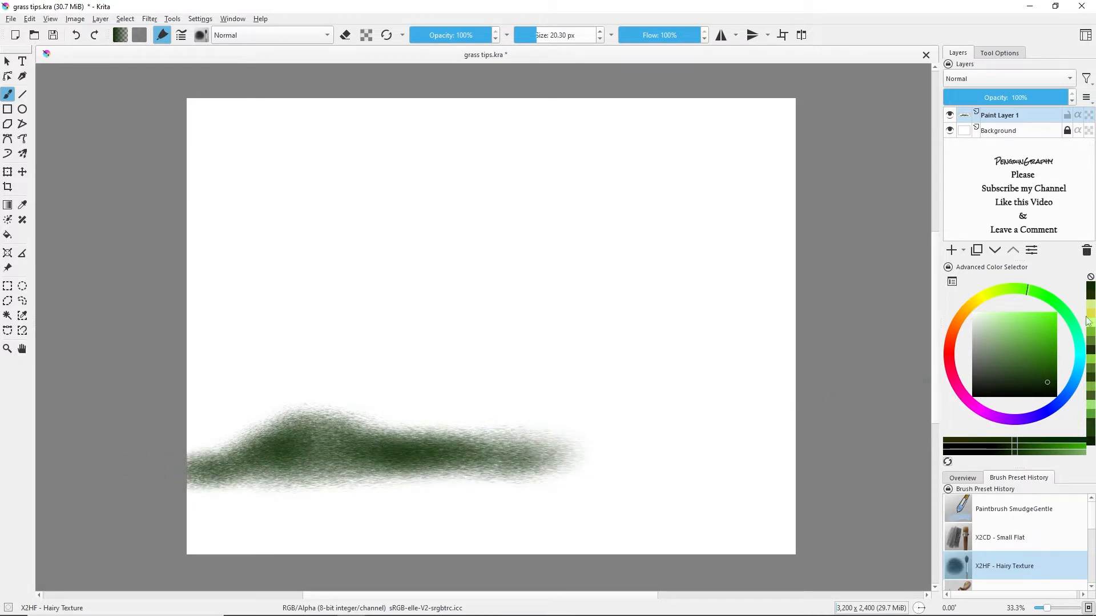
left_click(1040, 358)
mouse_move(285, 453)
left_mouse_down()
mouse_move(359, 458)
mouse_move(195, 485)
mouse_move(521, 440)
mouse_move(501, 460)
left_mouse_up()
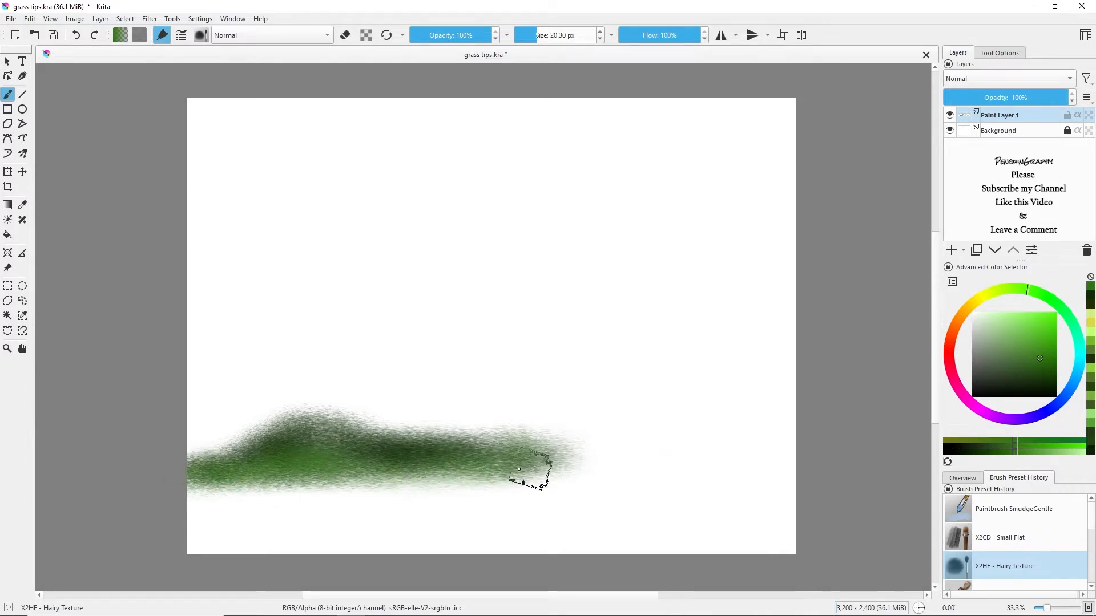
Deepen the mound with a darker green and extend its right end farther across the canvas
left_click(1043, 373)
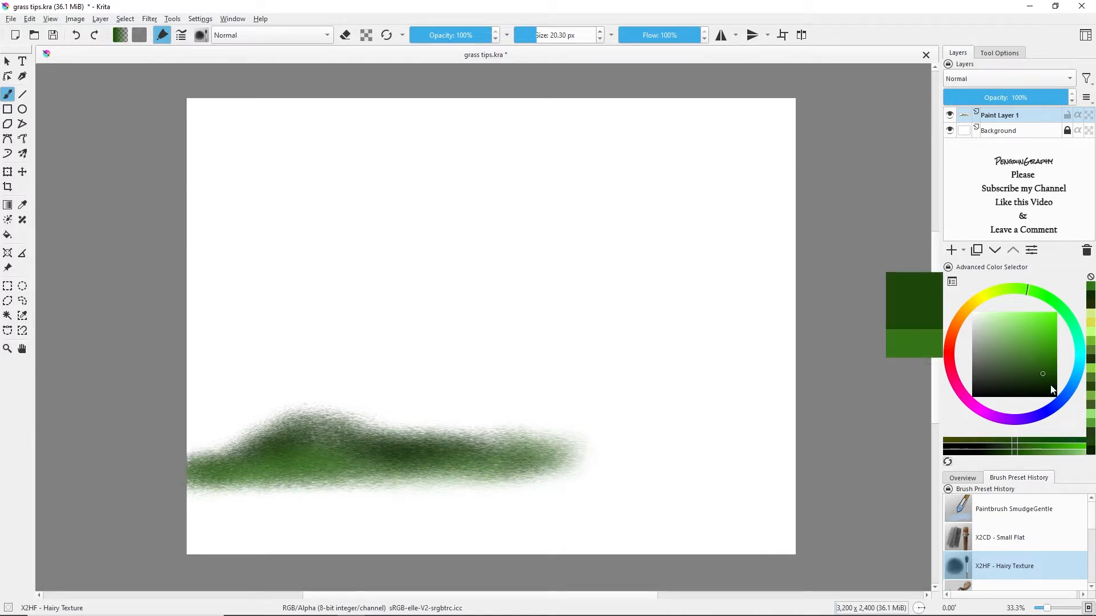
left_click(1038, 381)
left_click_drag(562, 455, 152, 465)
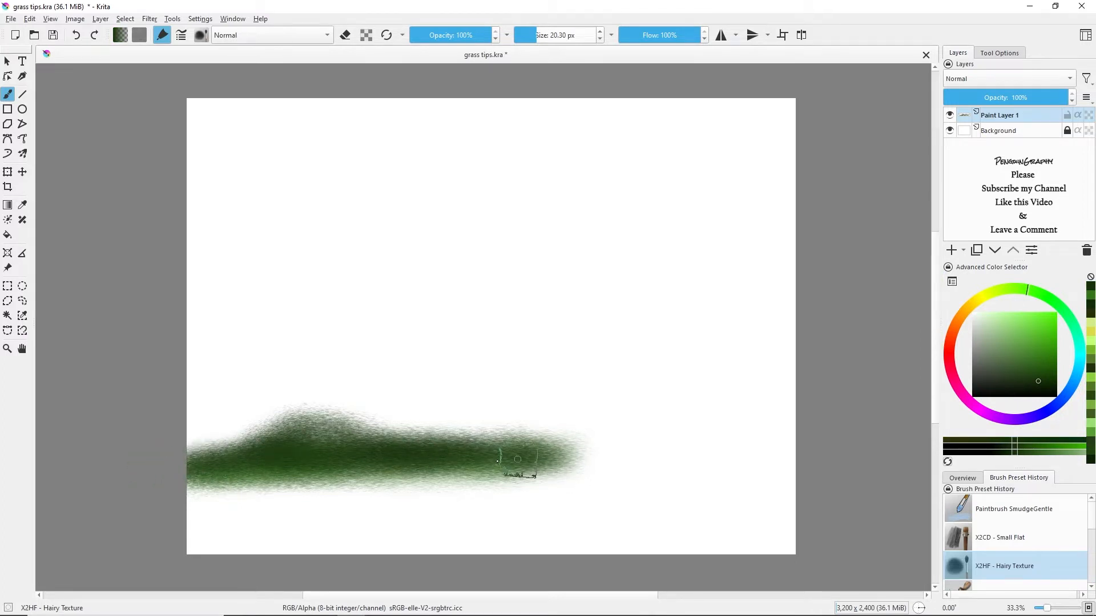
left_click_drag(517, 459, 642, 454)
mouse_move(474, 470)
left_mouse_down()
mouse_move(169, 481)
mouse_move(455, 419)
mouse_move(264, 445)
mouse_move(322, 431)
mouse_move(501, 438)
mouse_move(629, 464)
mouse_move(536, 467)
mouse_move(618, 471)
left_mouse_up()
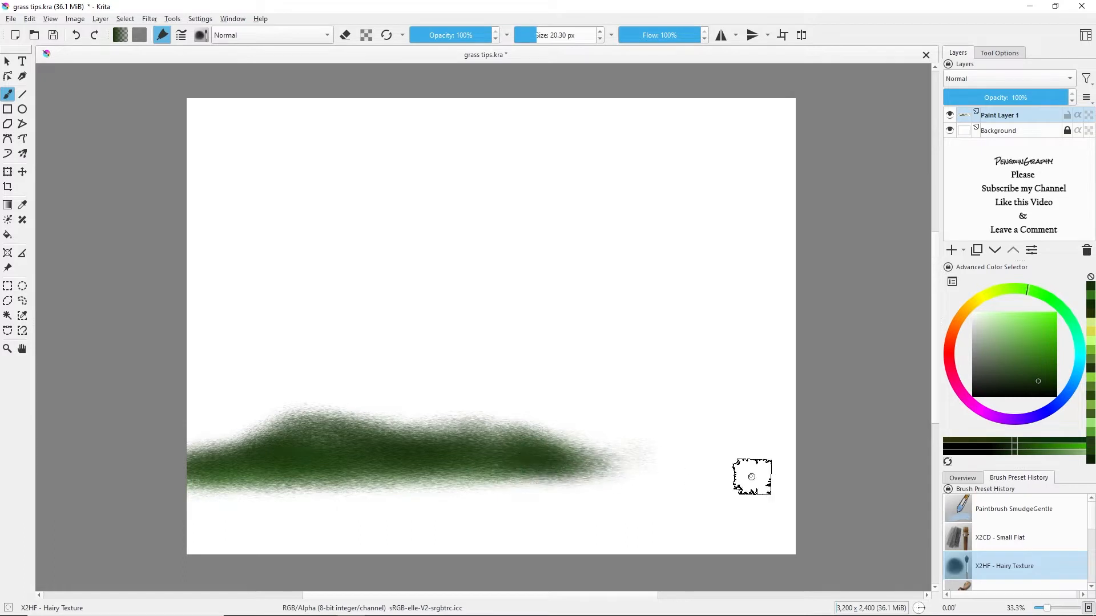
Add light green highlight patches over the mound with the brush size set to 12.30 px
left_click(1017, 324)
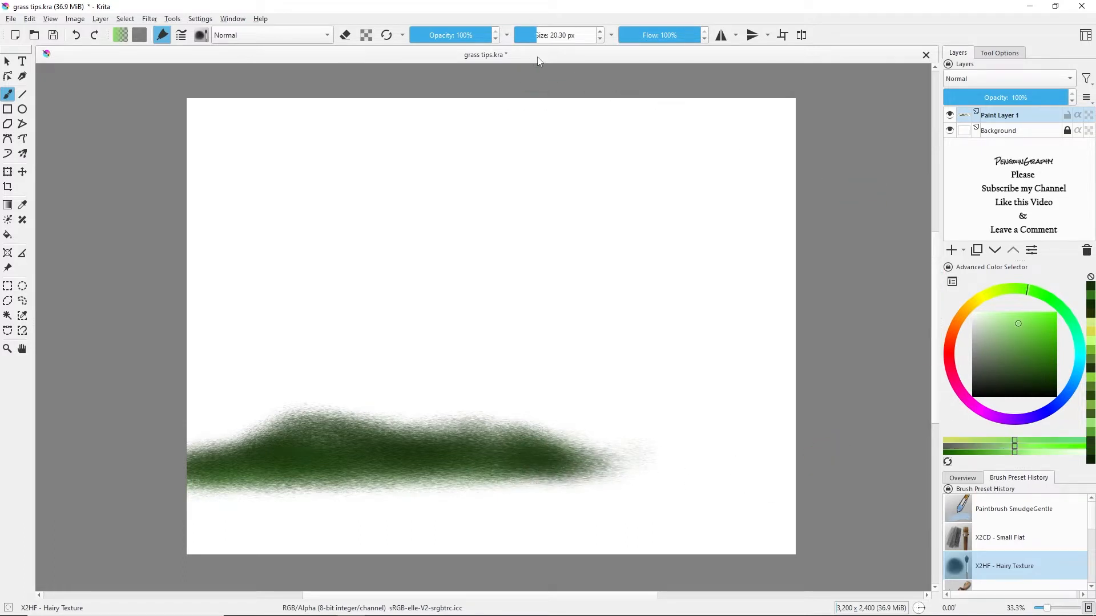
left_click_drag(537, 36, 532, 35)
mouse_move(297, 455)
left_mouse_down()
mouse_move(352, 445)
mouse_move(402, 454)
mouse_move(262, 460)
mouse_move(354, 442)
mouse_move(496, 451)
mouse_move(496, 471)
mouse_move(595, 471)
mouse_move(173, 464)
mouse_move(296, 425)
left_mouse_up()
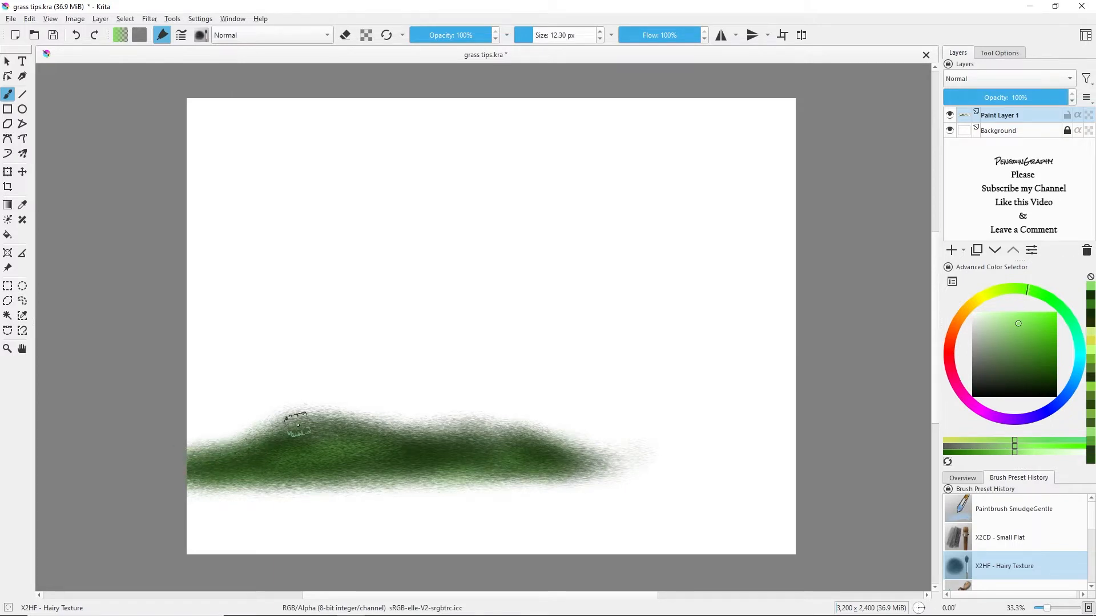
Add a paint layer directly above Background and fill it with a very dark desaturated blue
left_click(1020, 133)
left_click(950, 250)
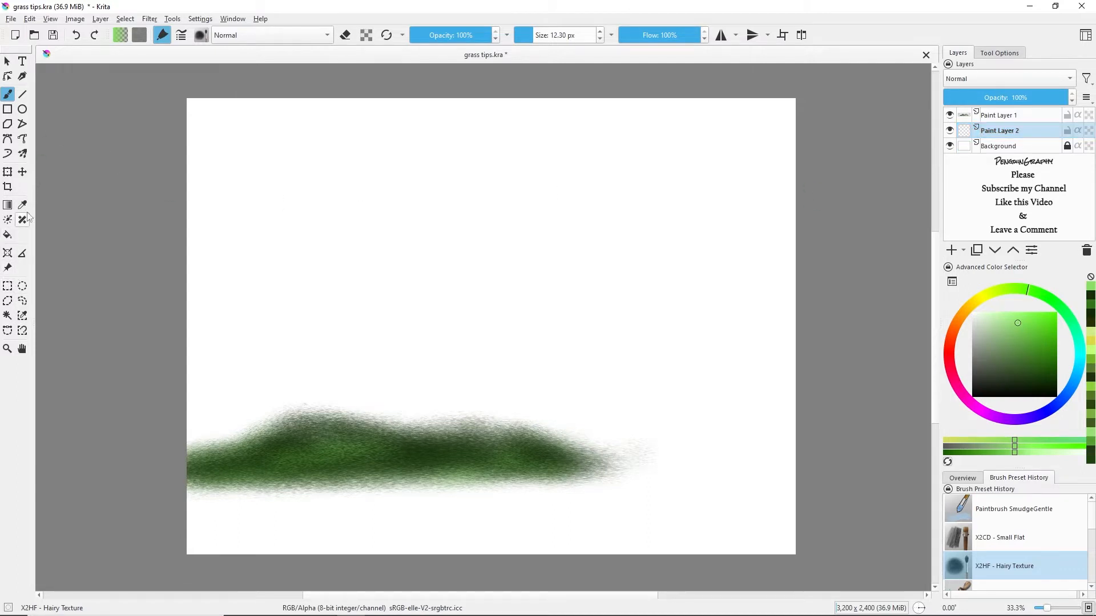
left_click(7, 235)
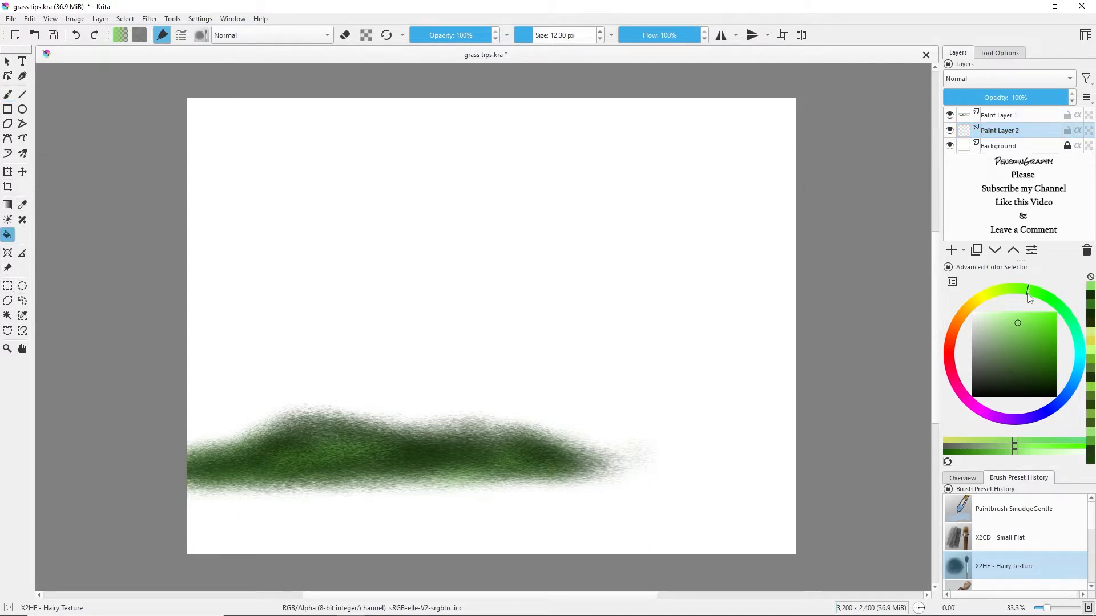
left_click(1074, 383)
left_click(1025, 390)
left_click(765, 490)
key("l")
left_click(738, 521)
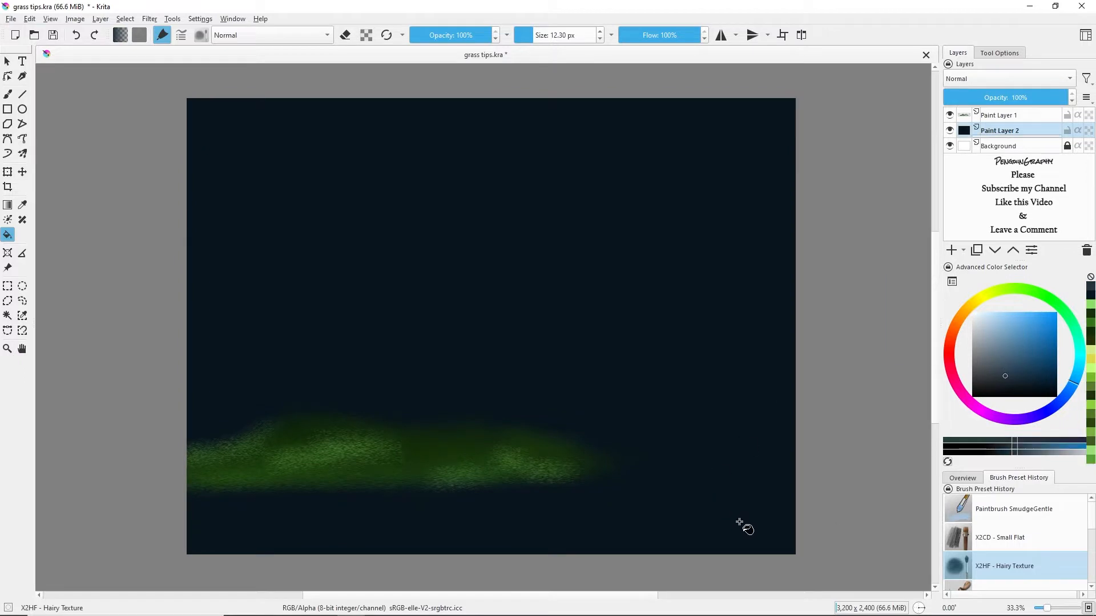
left_click(1012, 387)
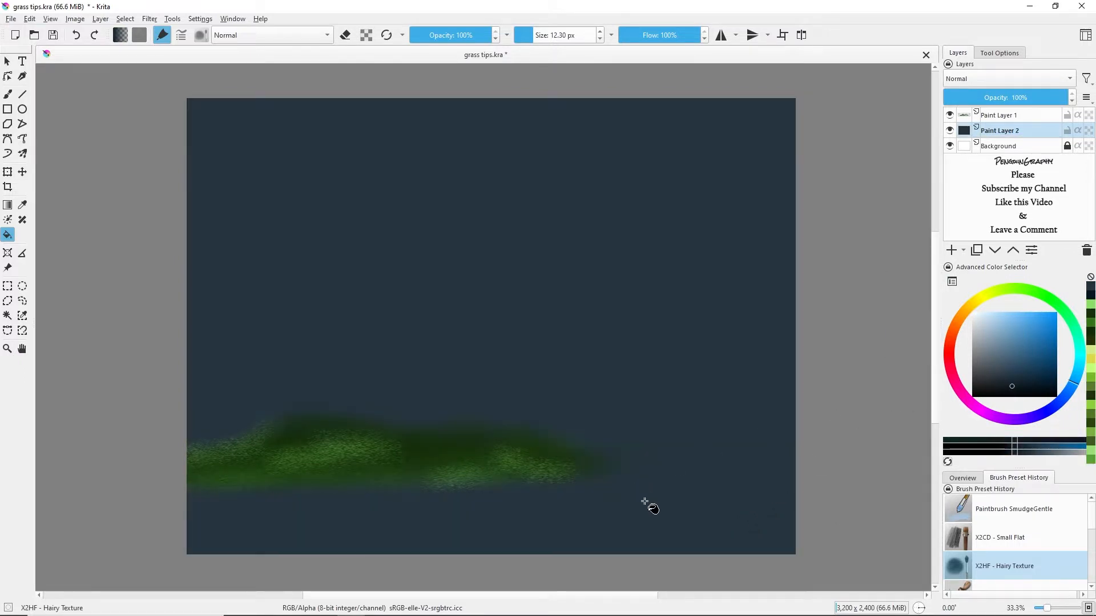
left_click(712, 549)
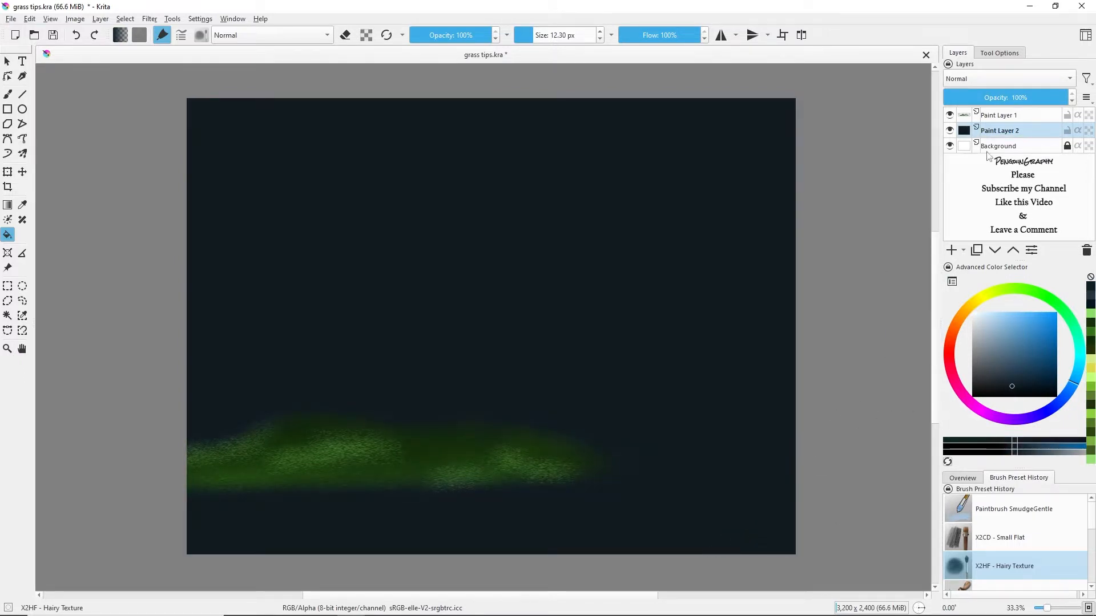
Soften the highlights on Paint Layer 1 with the X2HF - Hairy Texture brush, using greens sampled from the mound
left_click(1027, 117)
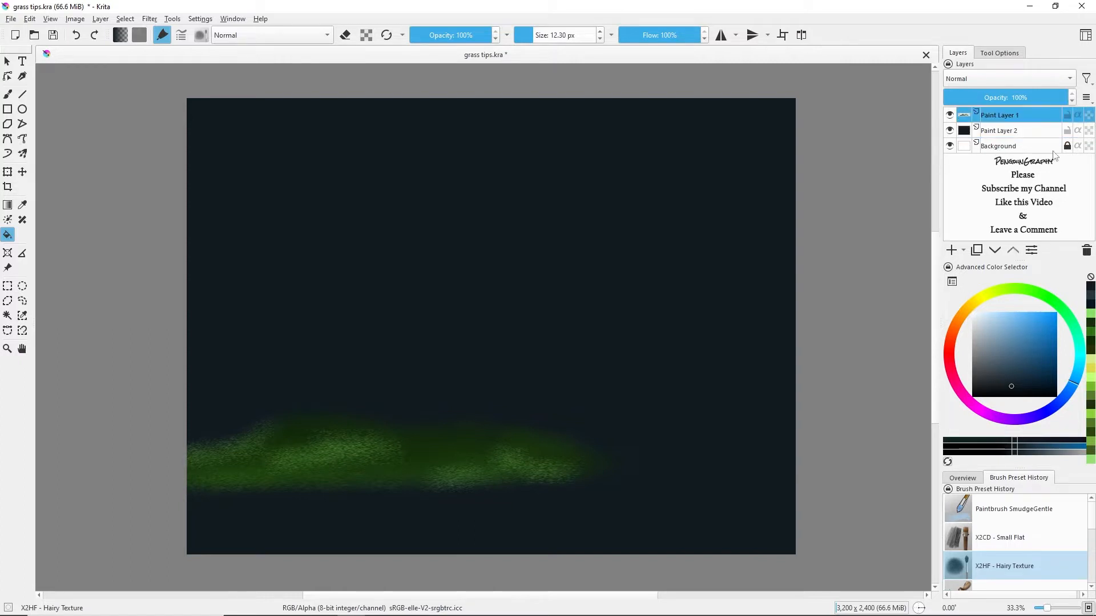
left_click(1005, 566)
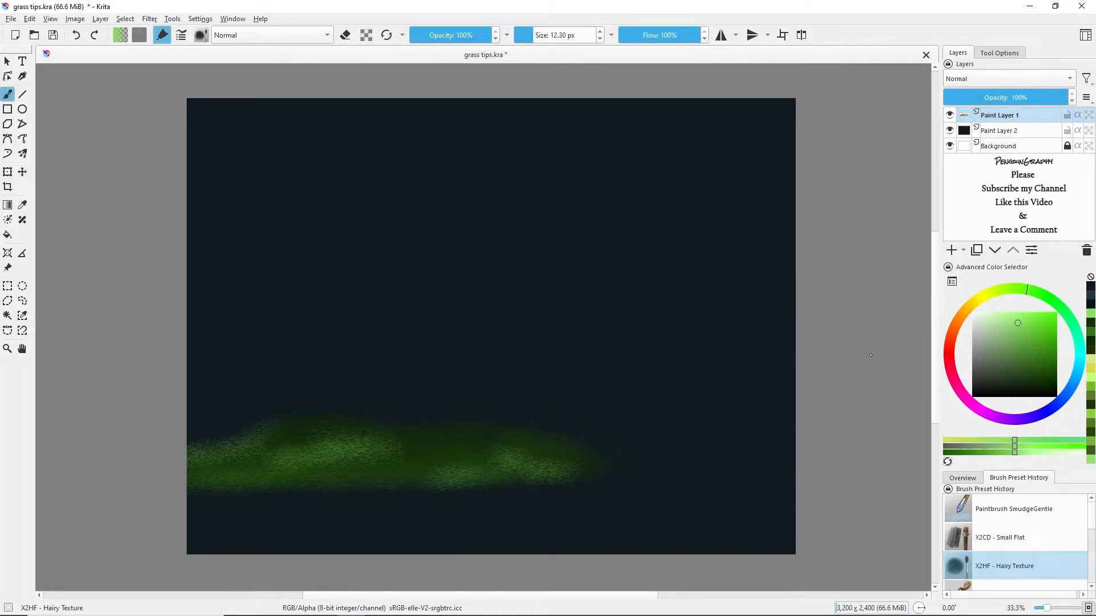
left_click(277, 428, "ctrl")
left_click(410, 452, "ctrl")
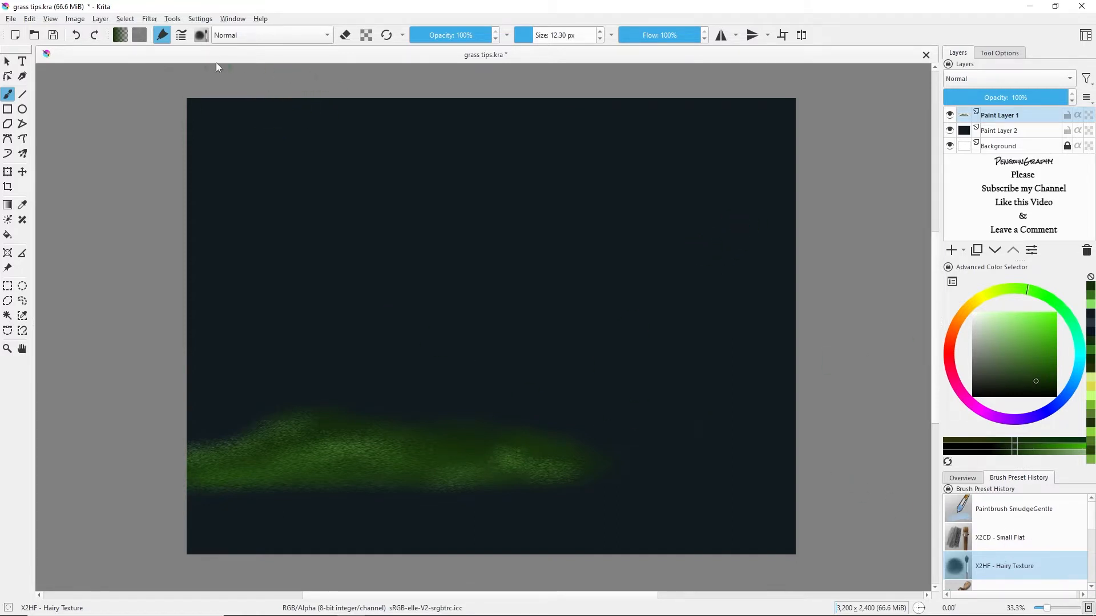
Choose the rin) Snirkel brush preset from the Ink tag
left_click(201, 36)
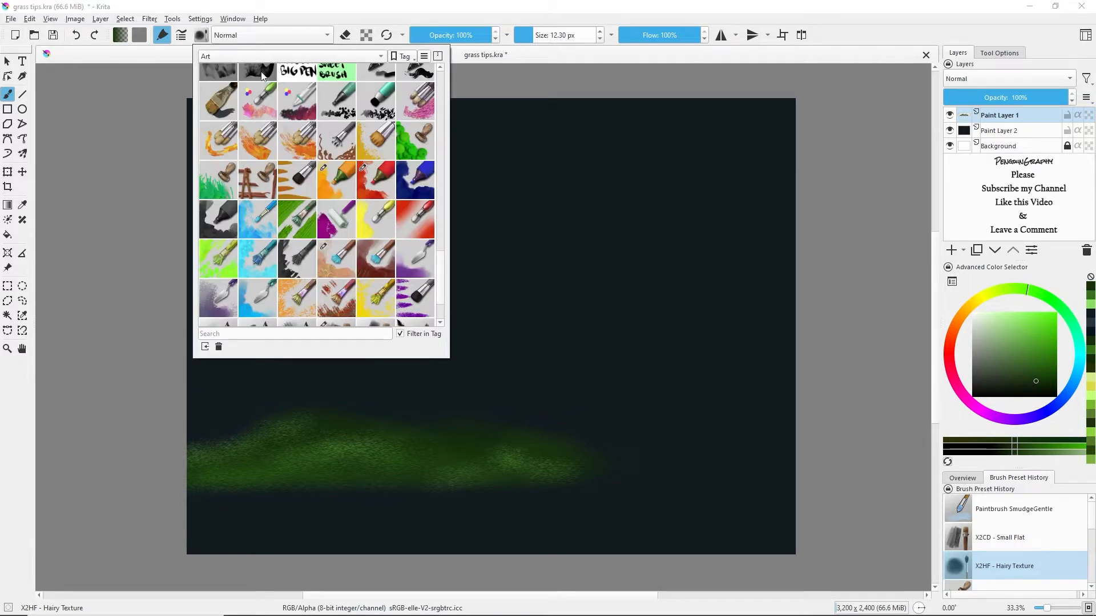
left_click(254, 56)
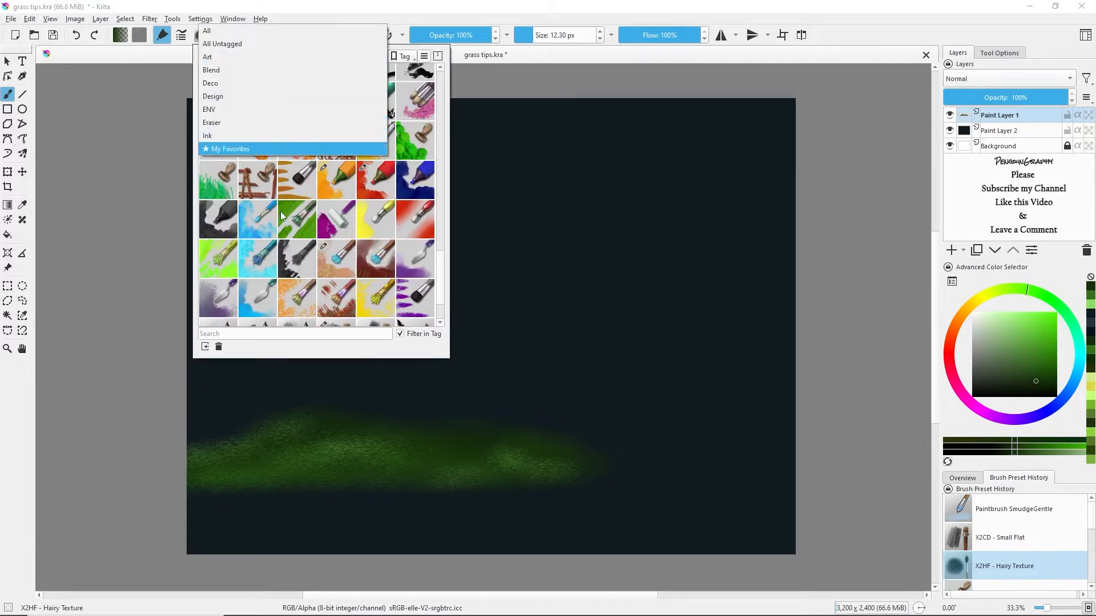
left_click(257, 135)
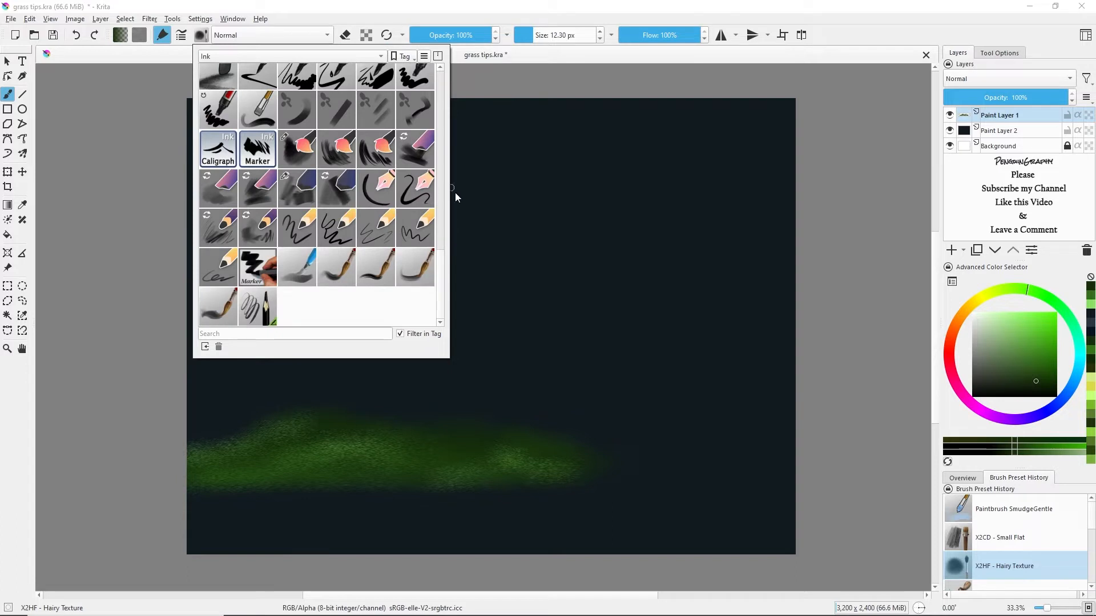
left_click(415, 187)
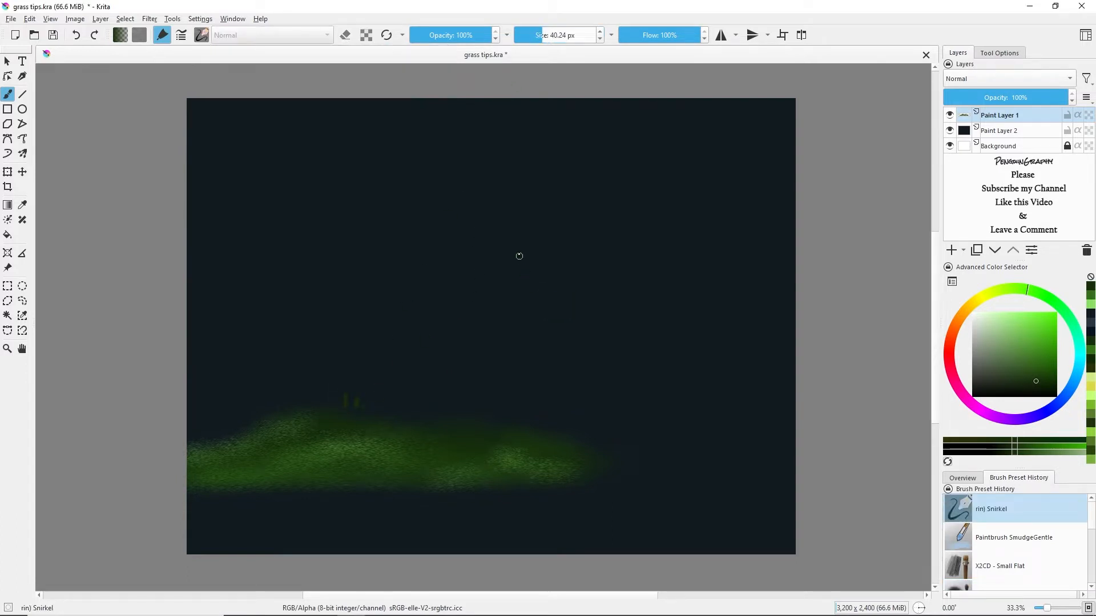
Paint rounded bush shapes along the mound in mid green and a sampled grass green, with the larger ones at 117.31 px
left_click(1024, 357)
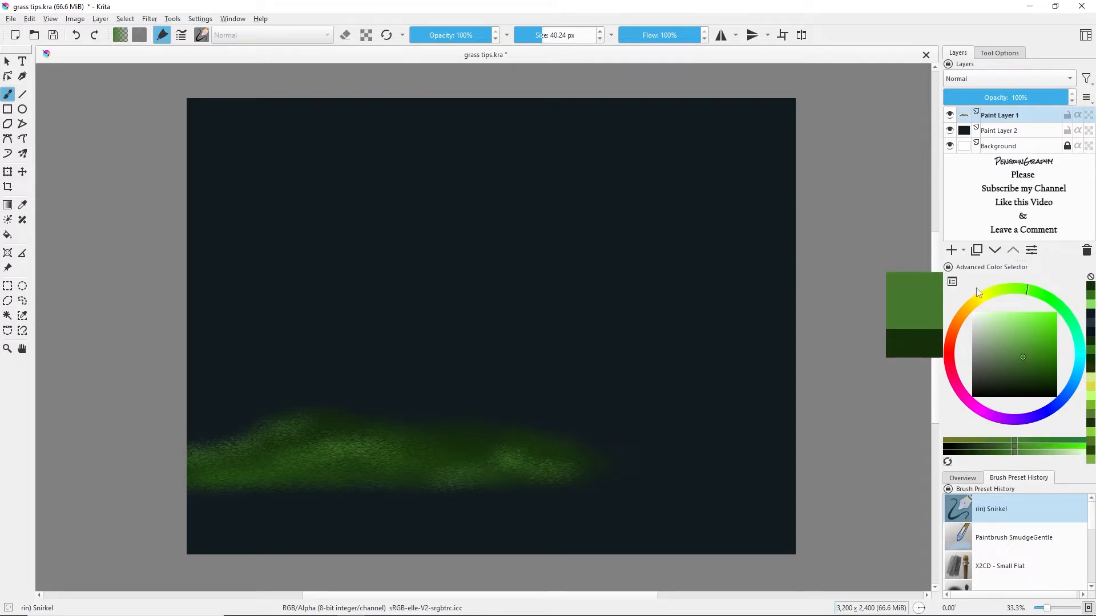
left_click(553, 35)
left_click(1031, 366)
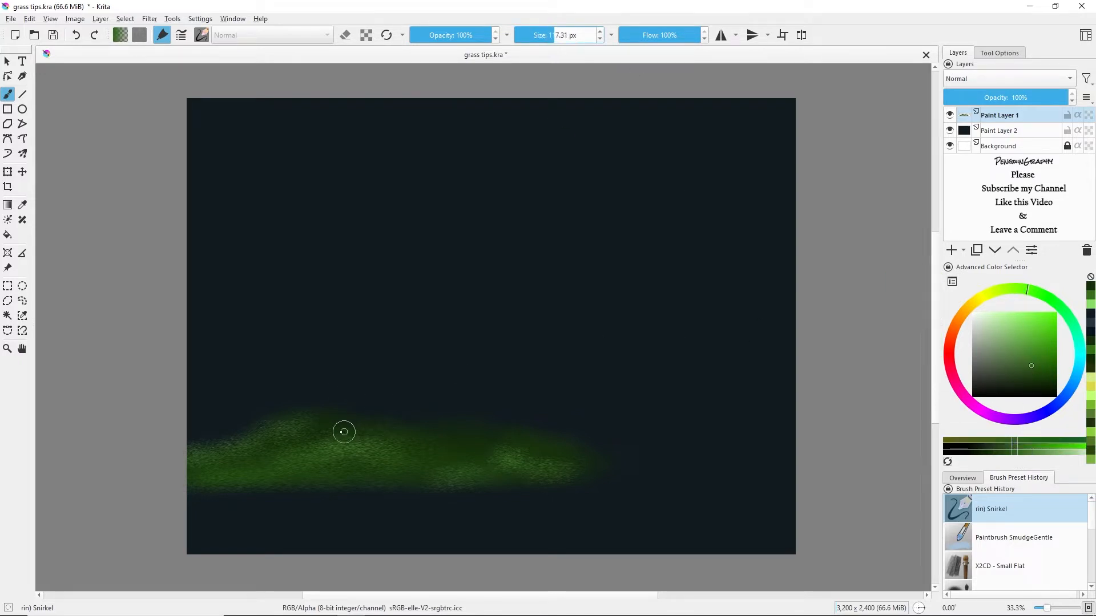
mouse_move(337, 425)
left_mouse_down()
mouse_move(361, 411)
mouse_move(354, 429)
mouse_move(378, 417)
mouse_move(352, 412)
mouse_move(350, 424)
mouse_move(349, 396)
mouse_move(364, 427)
mouse_move(371, 419)
mouse_move(315, 427)
mouse_move(338, 435)
mouse_move(326, 398)
mouse_move(351, 425)
mouse_move(375, 413)
mouse_move(365, 424)
mouse_move(381, 434)
mouse_move(339, 405)
left_mouse_up()
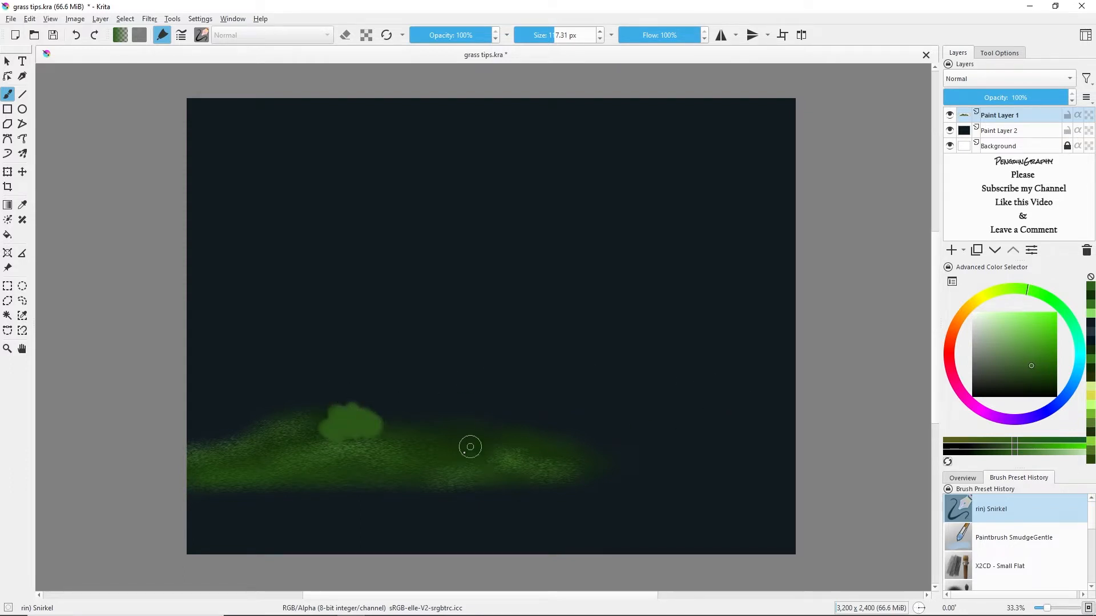
mouse_move(470, 445)
left_mouse_down()
mouse_move(476, 420)
mouse_move(483, 441)
mouse_move(497, 423)
mouse_move(492, 449)
mouse_move(523, 434)
mouse_move(465, 449)
mouse_move(481, 438)
mouse_move(502, 447)
left_mouse_up()
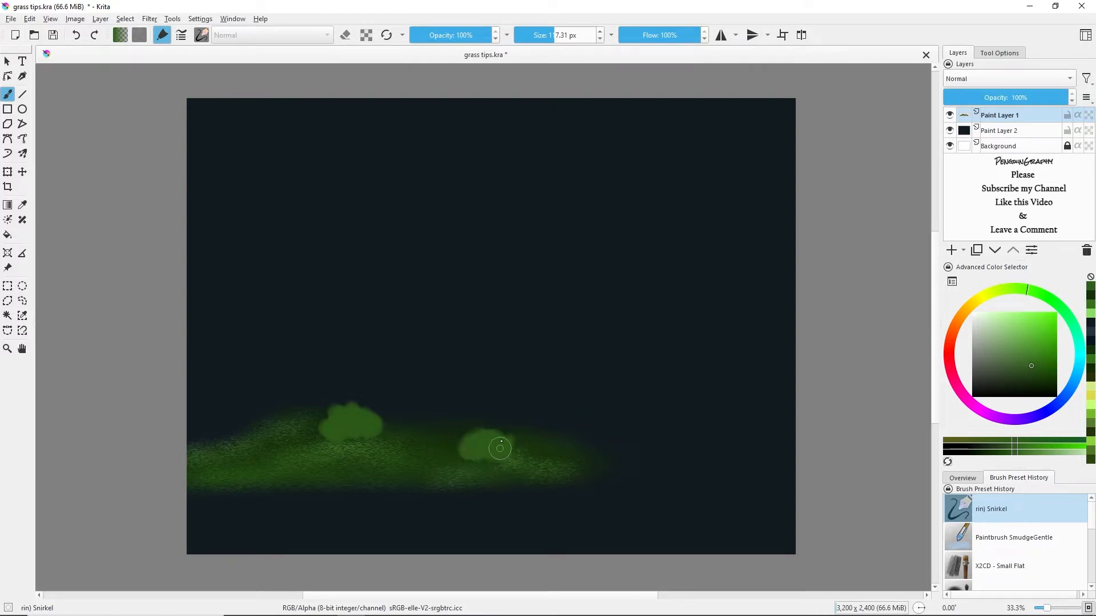
left_click(210, 448, "ctrl")
mouse_move(216, 444)
left_mouse_down()
mouse_move(233, 424)
mouse_move(230, 448)
mouse_move(255, 432)
mouse_move(214, 453)
mouse_move(204, 425)
mouse_move(230, 443)
mouse_move(249, 429)
mouse_move(235, 445)
mouse_move(198, 436)
mouse_move(230, 440)
left_mouse_up()
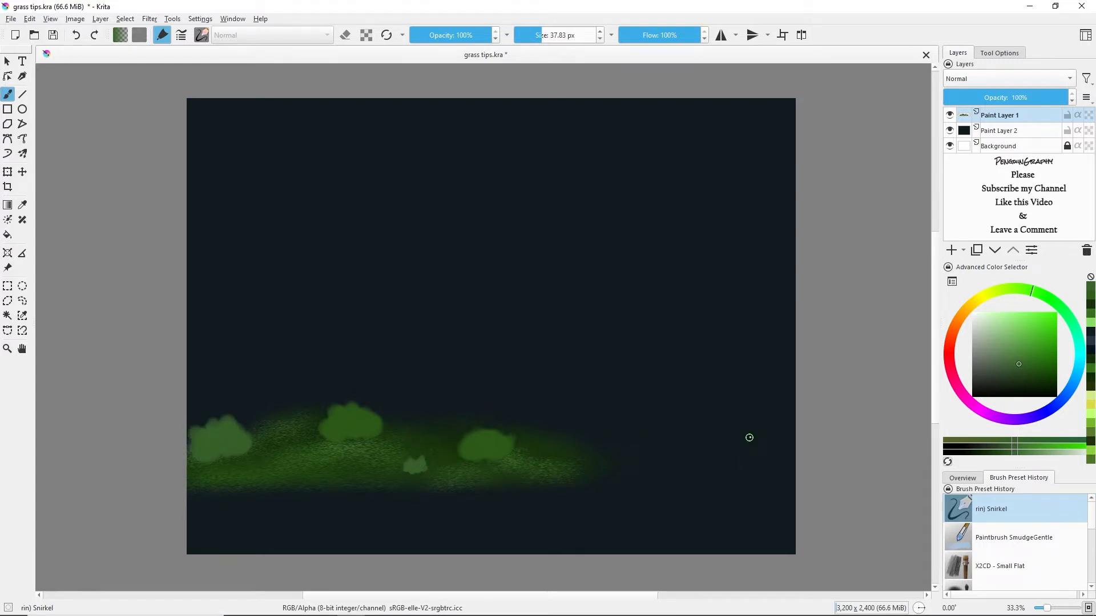
Choose the R S Mixer Bristle brush preset from the Blend tag
left_click(205, 33)
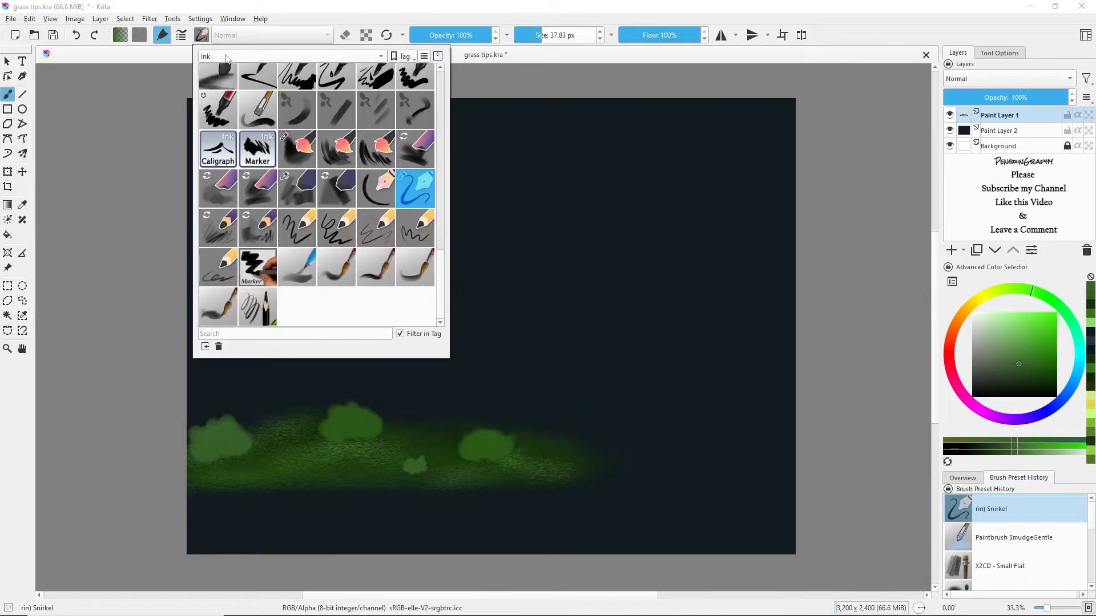
left_click(228, 56)
left_click(227, 59)
left_click(228, 56)
left_click(227, 48)
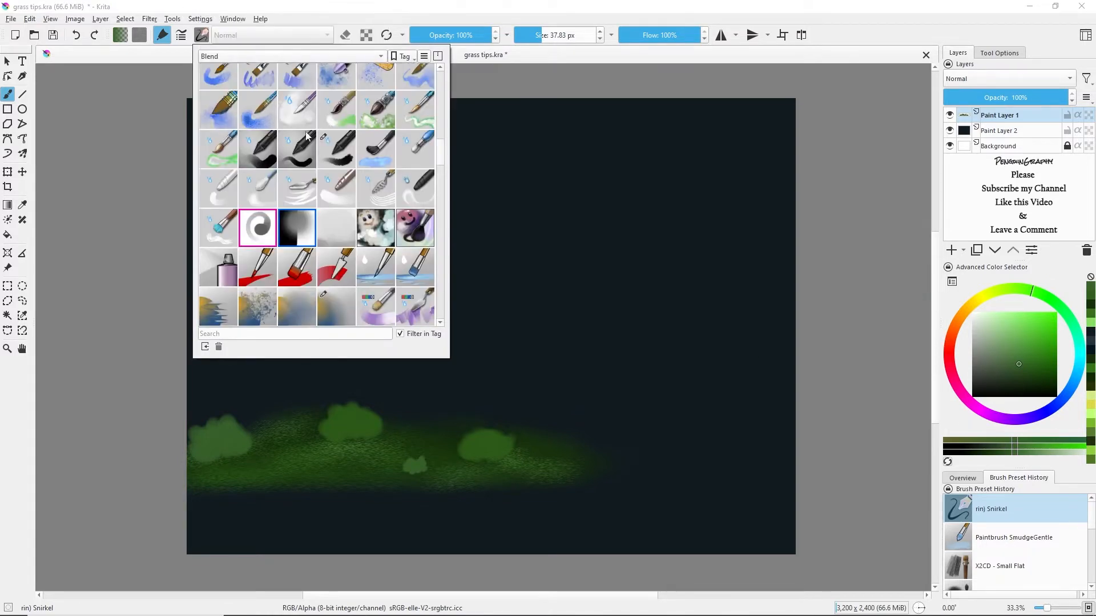
scroll(444, 162, "down", 10)
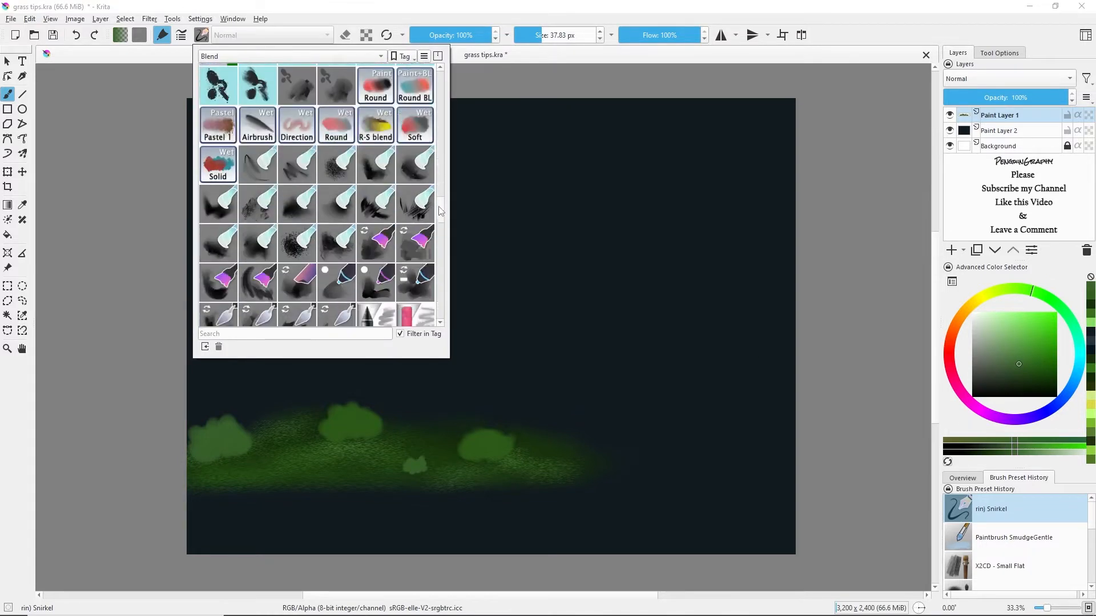
scroll(417, 174, "up", 4)
left_click(388, 140)
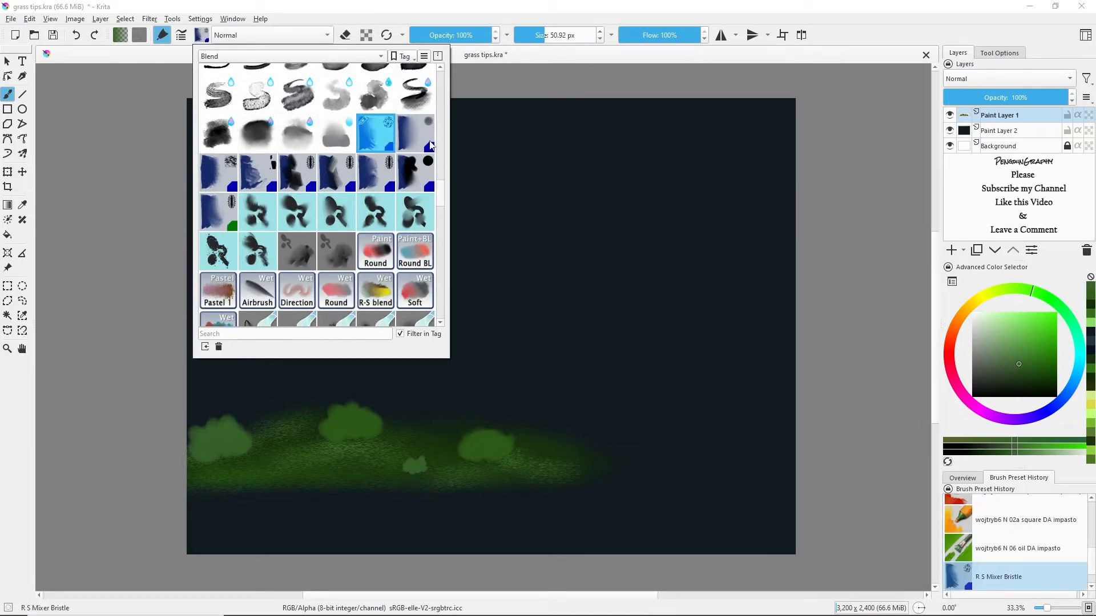
Pull the edges of the two central bushes and the small tuft outward into grass blades with the mixer brush at 37.83 px
left_click(541, 35)
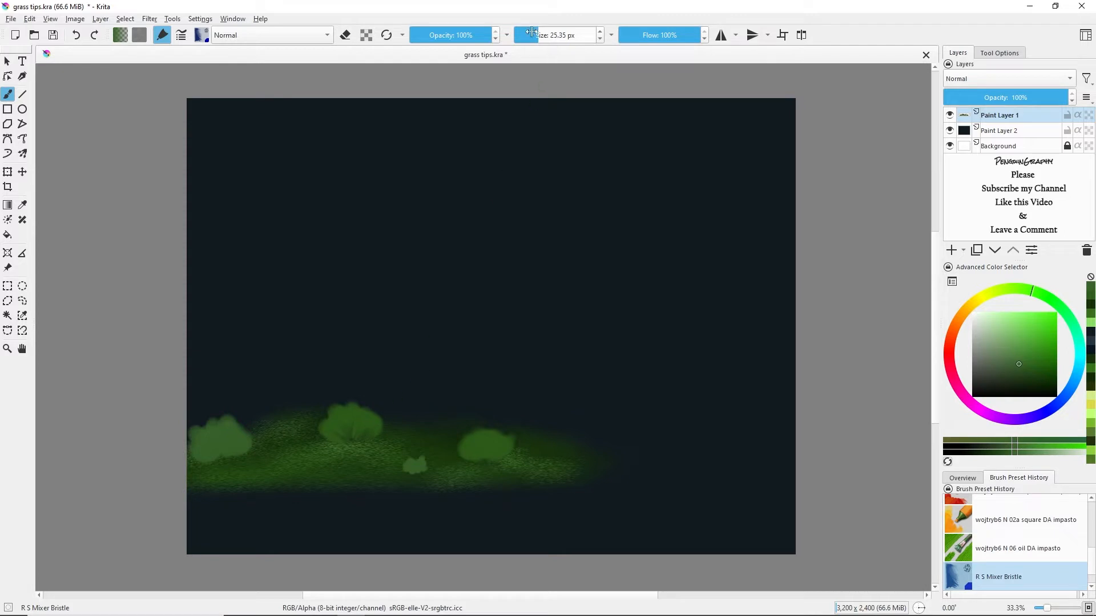
left_click_drag(532, 31, 540, 32)
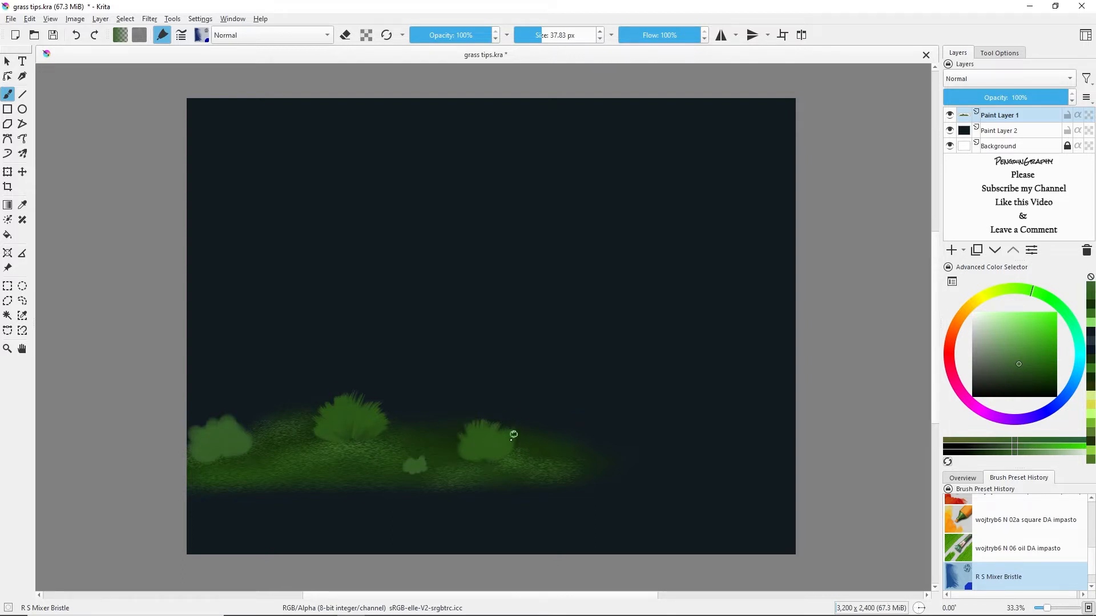
left_click_drag(486, 432, 499, 415)
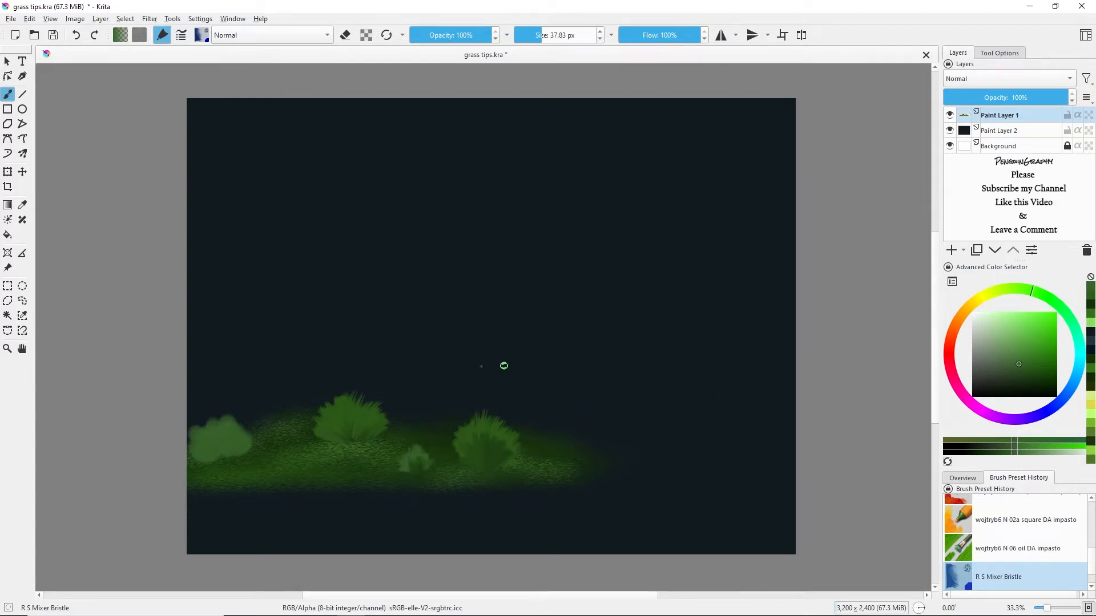
Smudge the leftmost bush into upright grass blades and blend its base with the mixer brush at 73.88 px
mouse_move(239, 434)
left_mouse_down()
mouse_move(254, 422)
mouse_move(247, 408)
mouse_move(190, 409)
mouse_move(198, 432)
mouse_move(223, 400)
left_mouse_up()
left_click(547, 35)
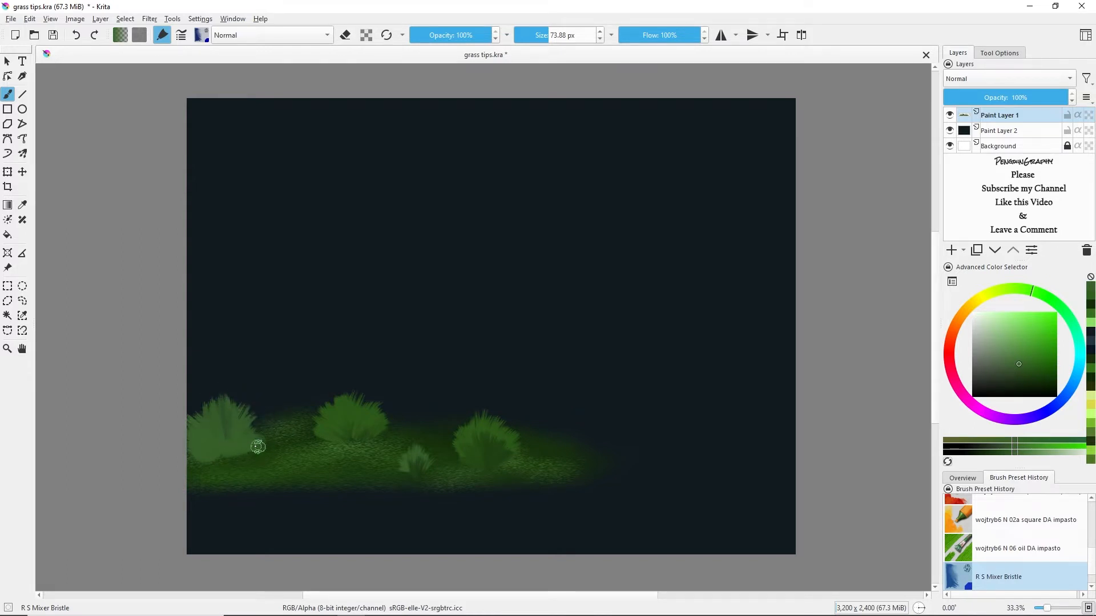
mouse_move(258, 447)
left_mouse_down()
mouse_move(221, 459)
mouse_move(243, 449)
mouse_move(218, 425)
left_mouse_up()
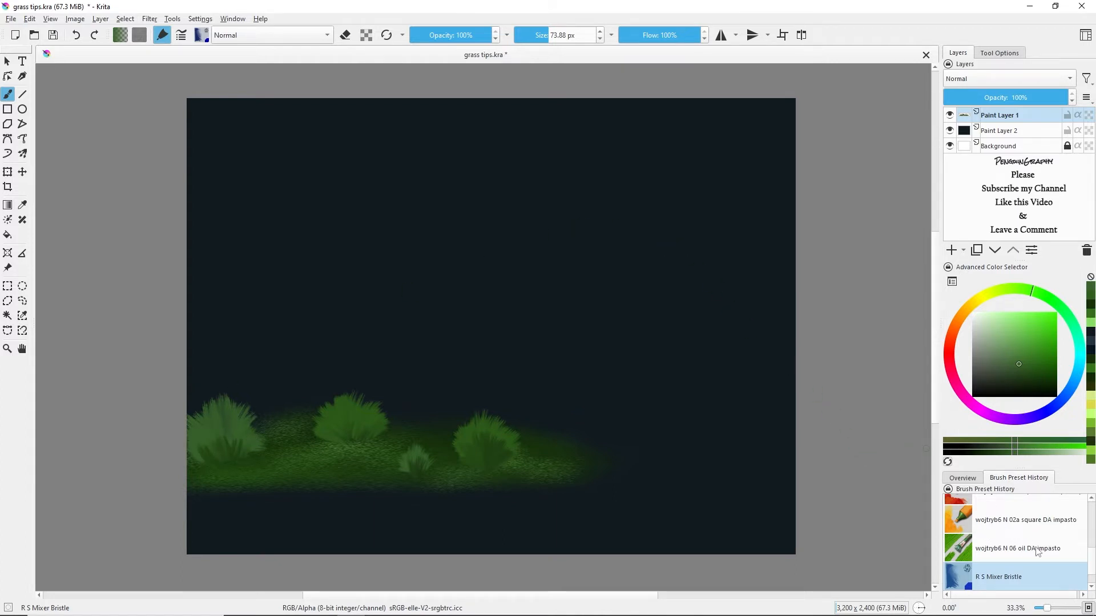
Dab light green highlights low on all four grass tufts with the rin) Snirkel brush at 73.88 px
left_click_drag(1089, 557, 1094, 511)
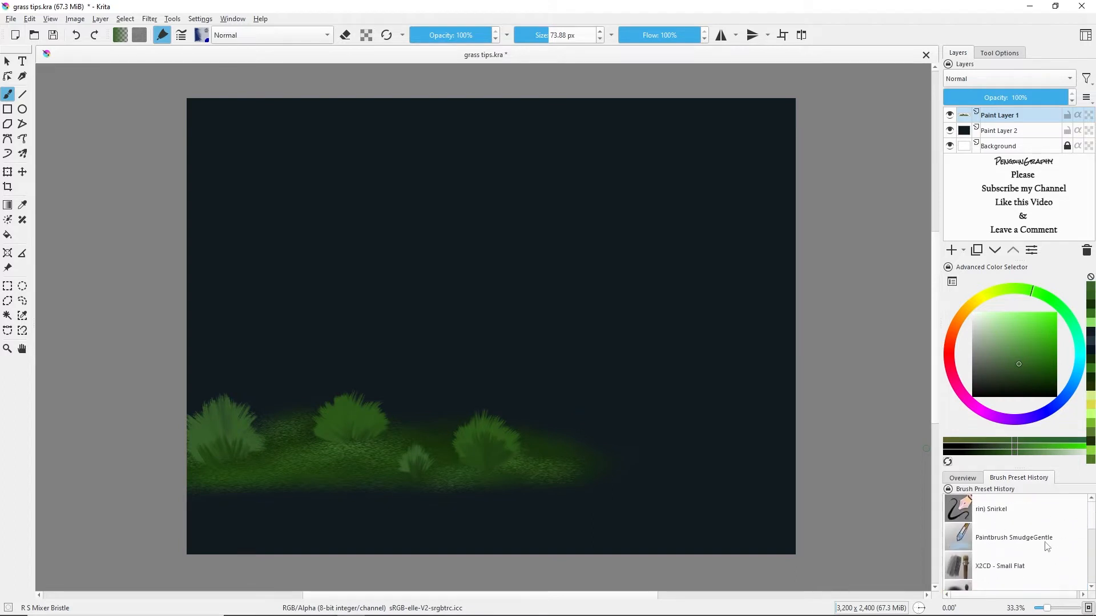
left_click(989, 517)
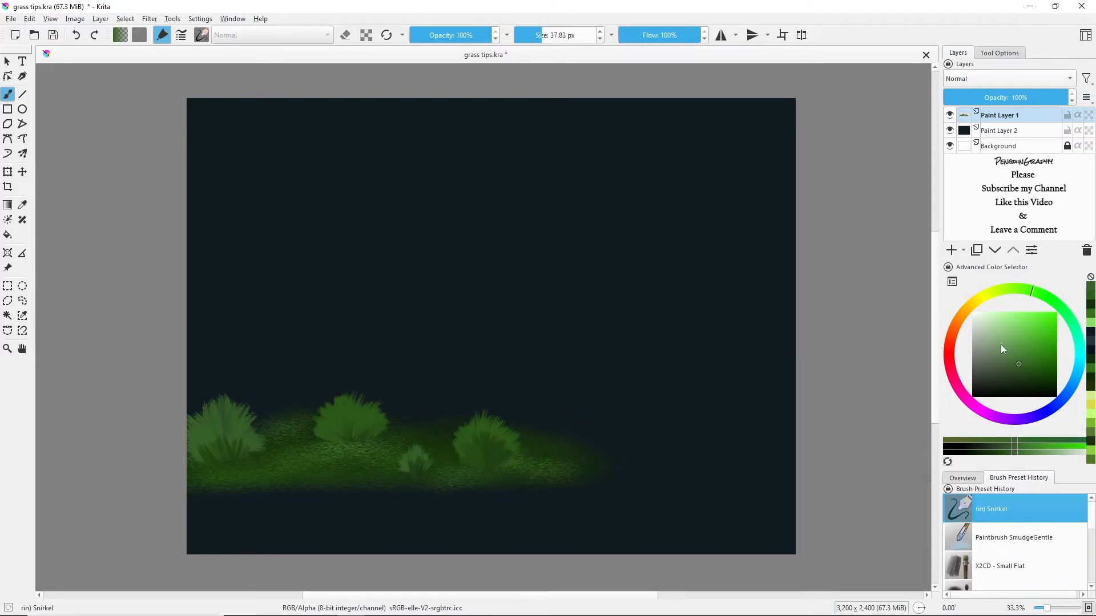
left_click_drag(1001, 344, 1016, 320)
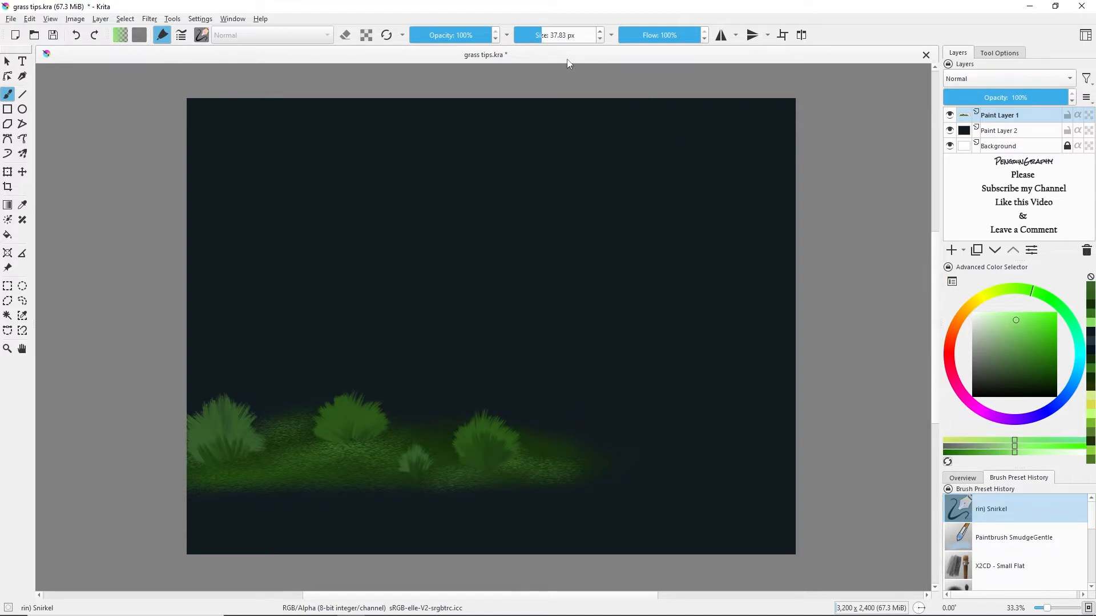
left_click_drag(552, 35, 548, 35)
left_click_drag(217, 450, 203, 425)
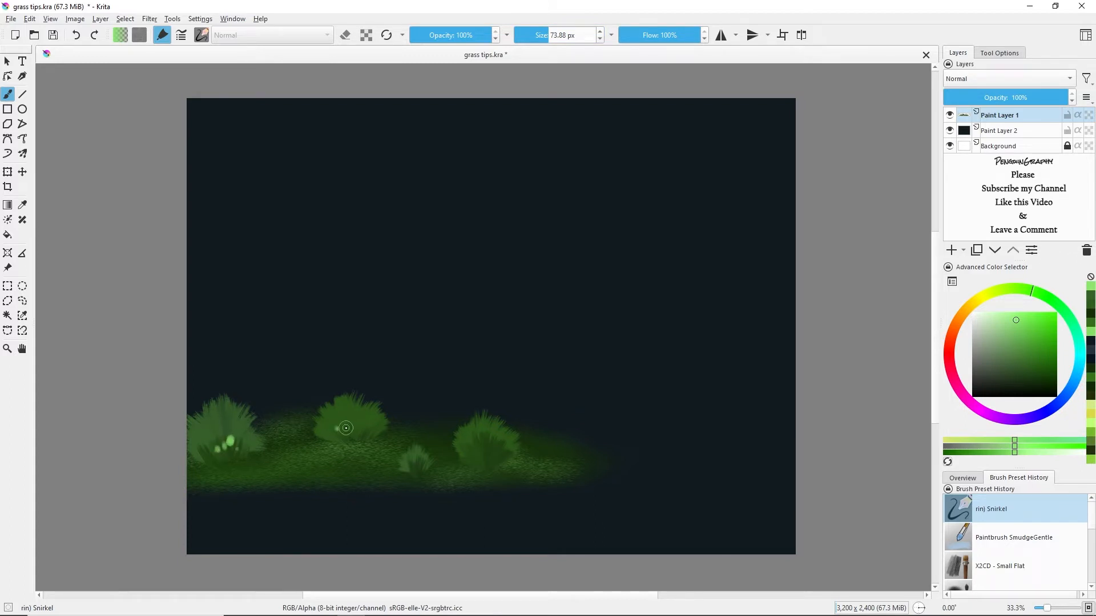
left_click_drag(354, 428, 367, 431)
Smudge the highlights up into the tufts with R S Mixer Bristle at 48% opacity, and soften the tufts further at 37%
scroll(1091, 521, "down", 5)
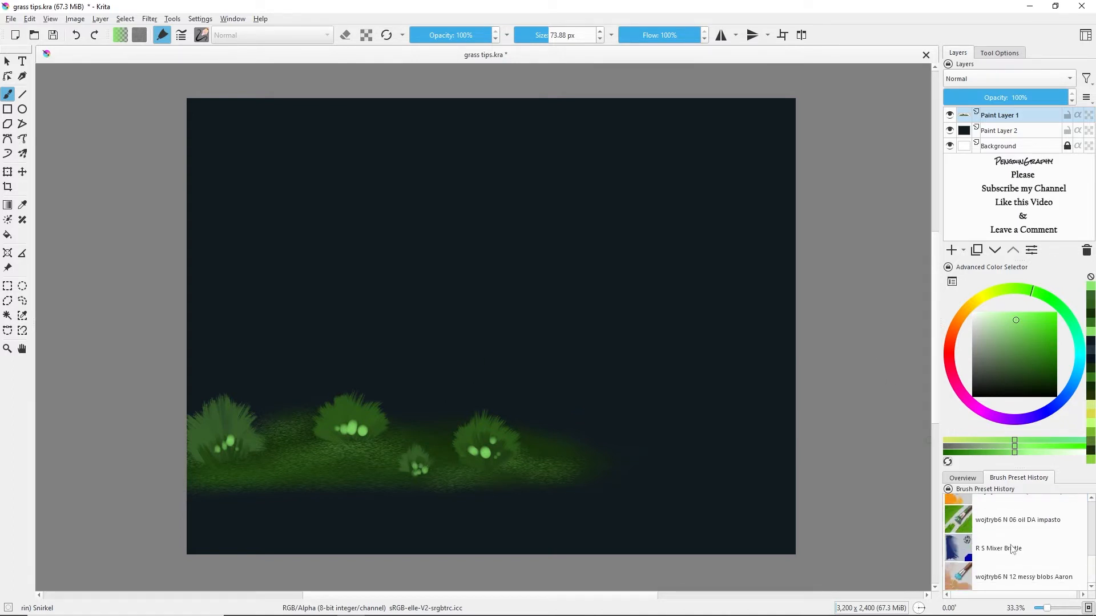
left_click(1004, 548)
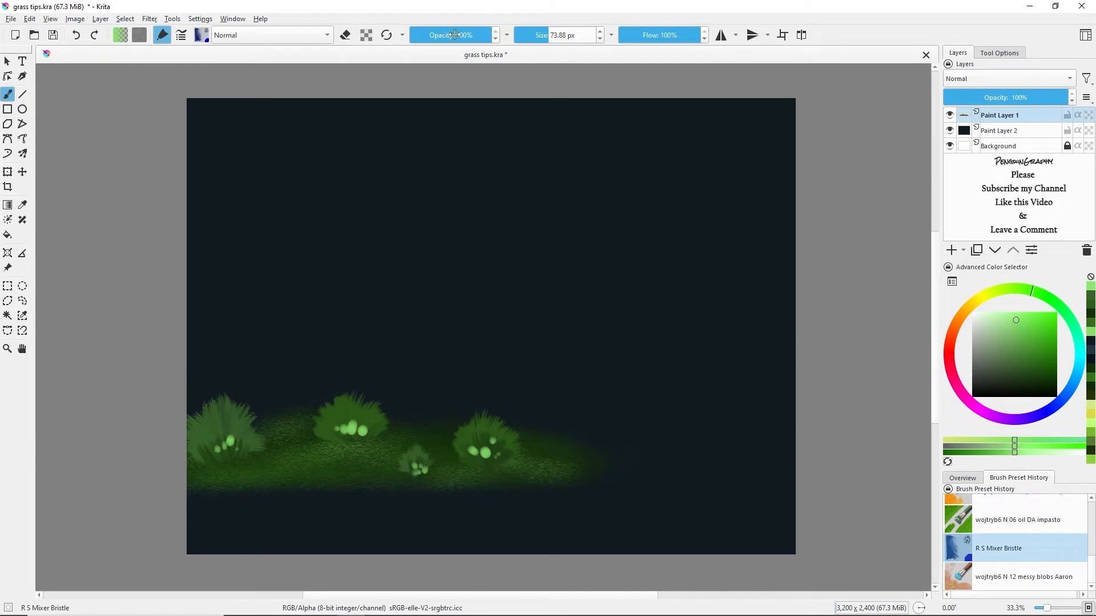
left_click_drag(455, 35, 448, 34)
mouse_move(474, 465)
left_mouse_down()
mouse_move(495, 440)
mouse_move(500, 454)
mouse_move(489, 456)
mouse_move(471, 436)
mouse_move(474, 456)
mouse_move(484, 459)
mouse_move(476, 429)
left_mouse_up()
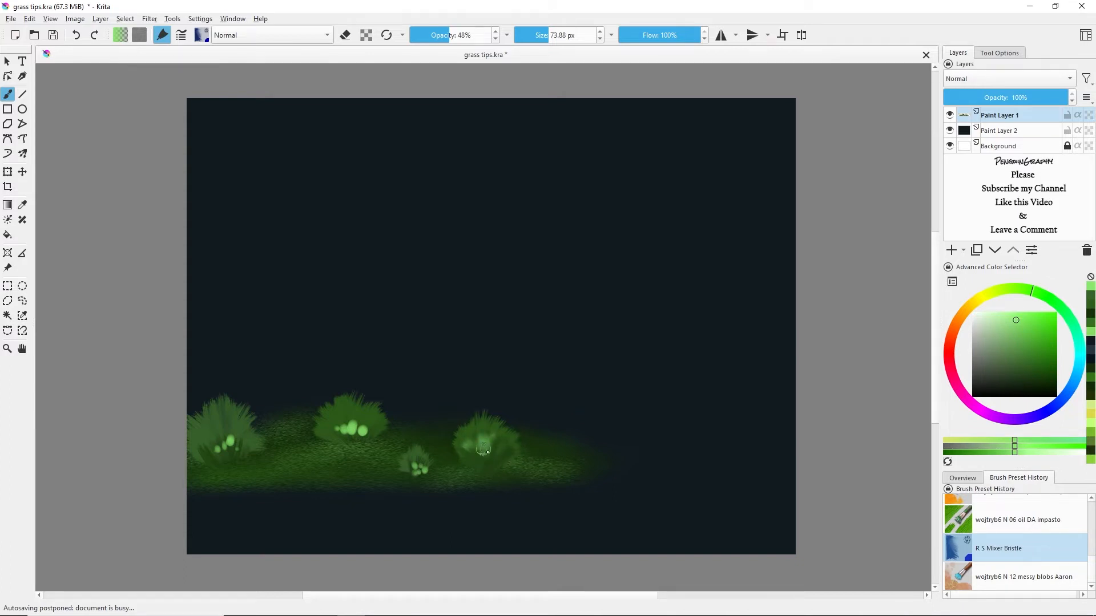
left_click_drag(483, 450, 492, 447)
mouse_move(428, 467)
left_mouse_down()
mouse_move(397, 467)
mouse_move(423, 473)
left_mouse_up()
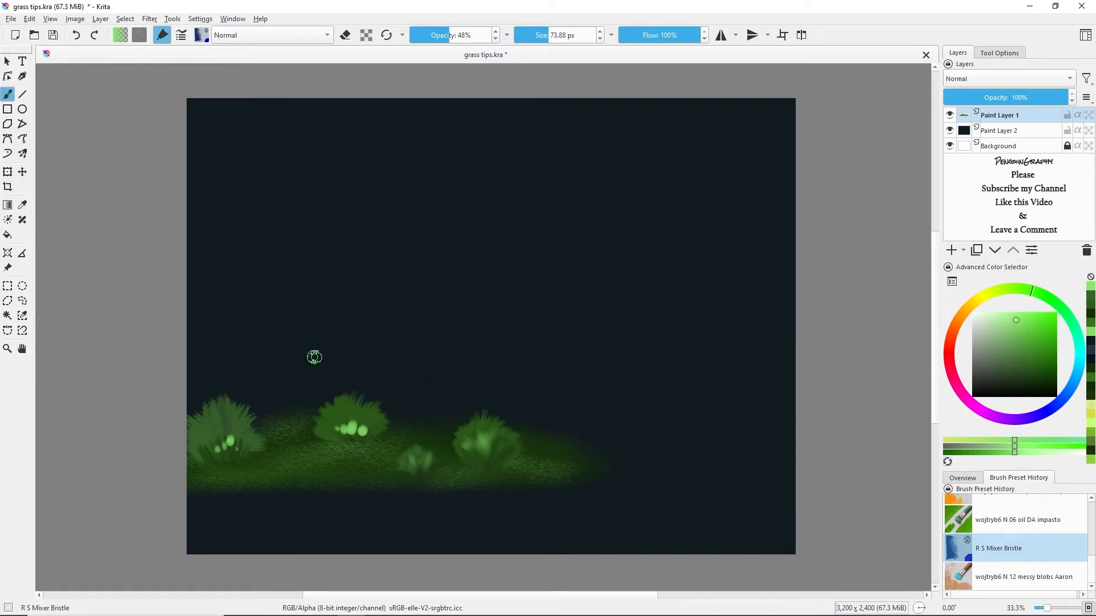
mouse_move(351, 429)
left_mouse_down()
mouse_move(359, 412)
mouse_move(361, 438)
mouse_move(345, 418)
left_mouse_up()
left_click_drag(226, 448, 230, 454)
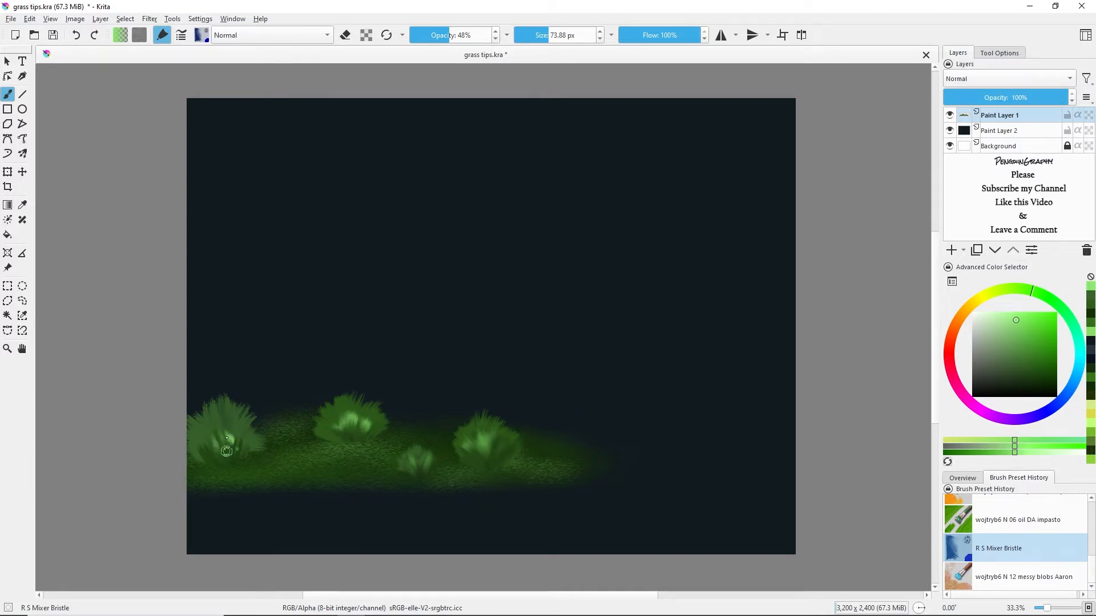
left_click_drag(226, 452, 237, 427)
left_click(438, 34)
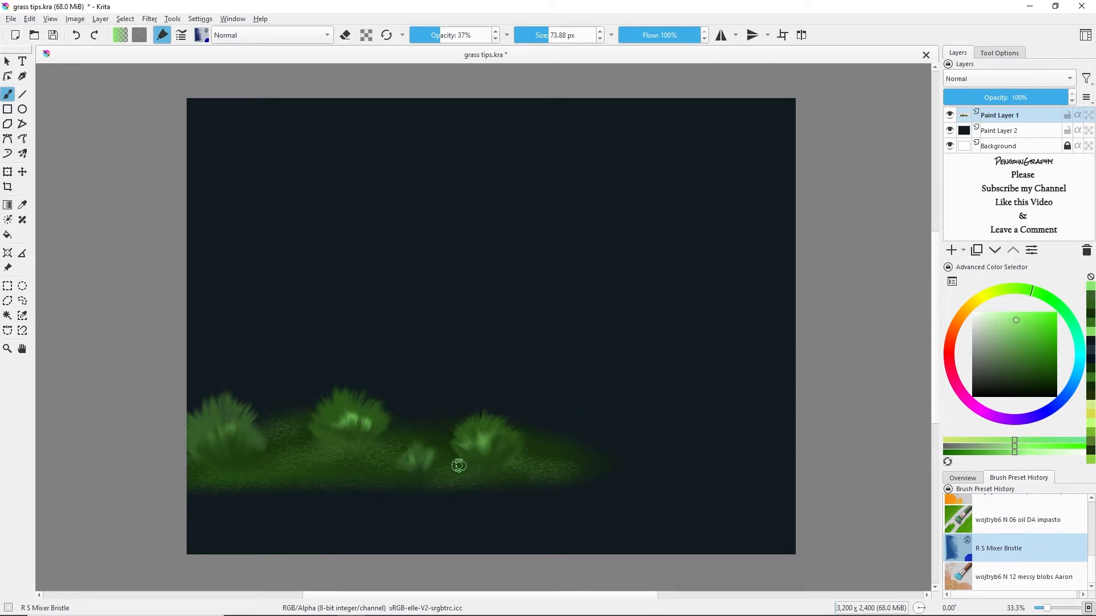
Texture the base of the large central tuft with the X2HF - Hairy Texture brush at 12.30 px, using greens sampled from that tuft
scroll(478, 460, "up", 2)
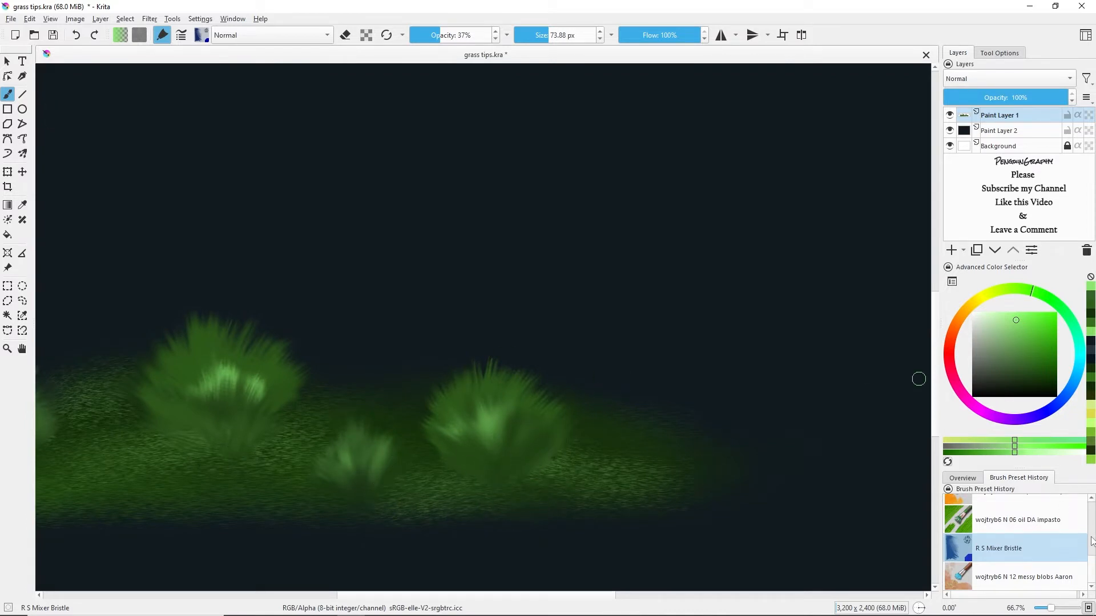
scroll(1092, 569, "up", 5)
left_click(1001, 585)
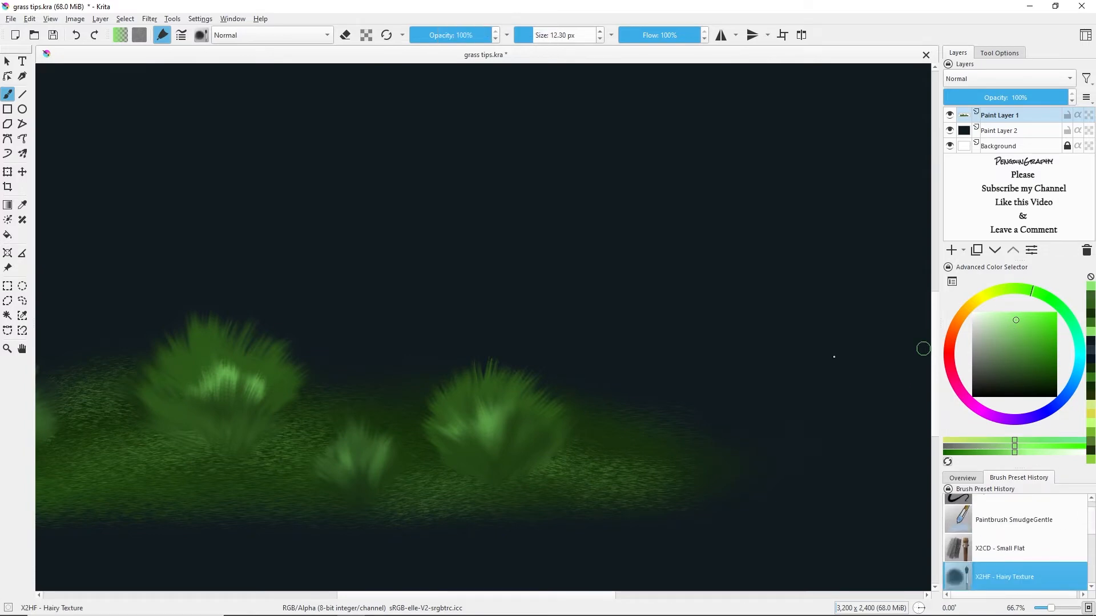
left_click(252, 378, "ctrl")
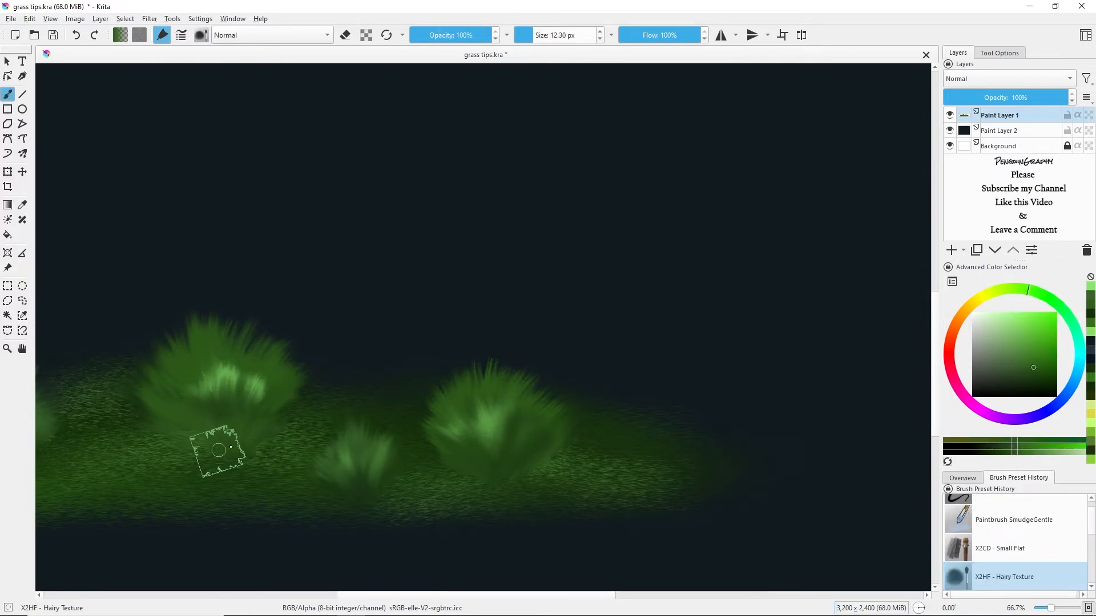
mouse_move(231, 448)
left_mouse_down()
mouse_move(289, 443)
mouse_move(272, 429)
left_mouse_up()
left_click(204, 351, "ctrl")
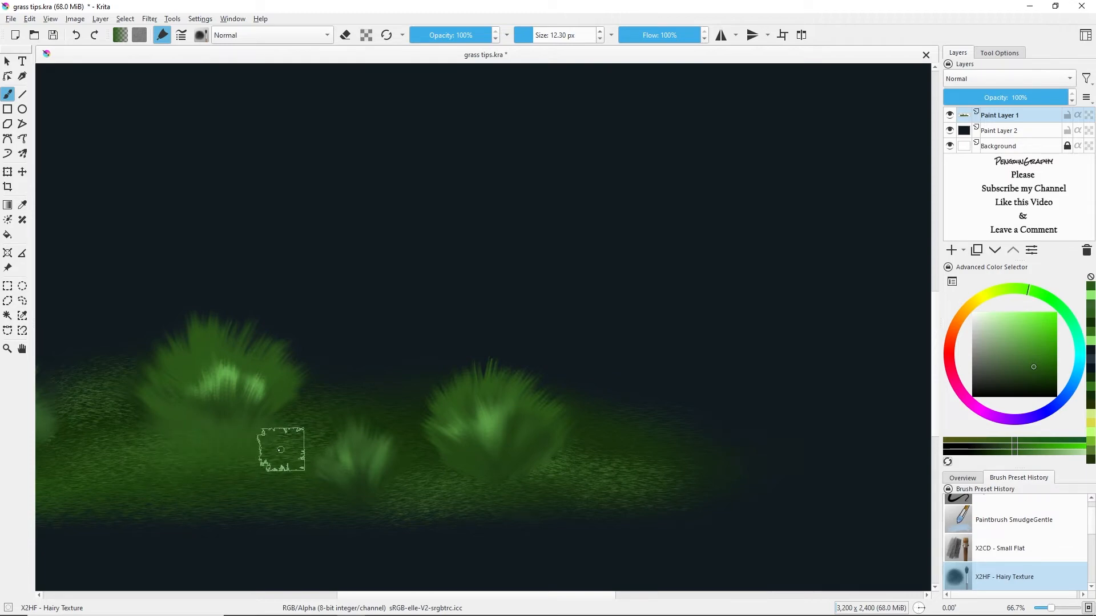
Texture the mound below the central, small and rightmost tufts with light and dark greens sampled from the painting
left_click(493, 423, "ctrl")
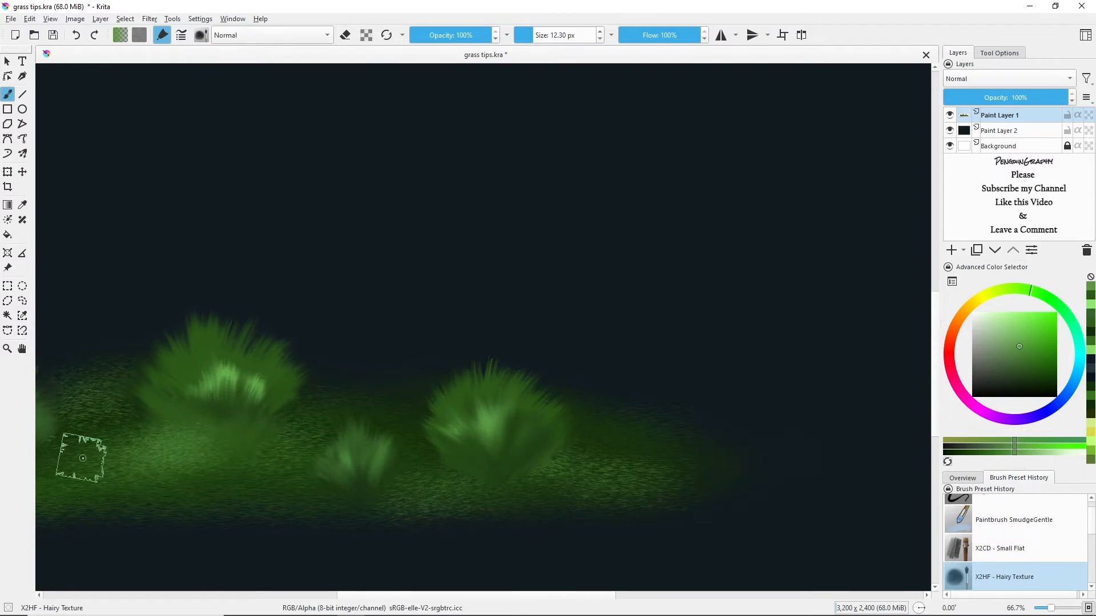
left_click(356, 496, "ctrl")
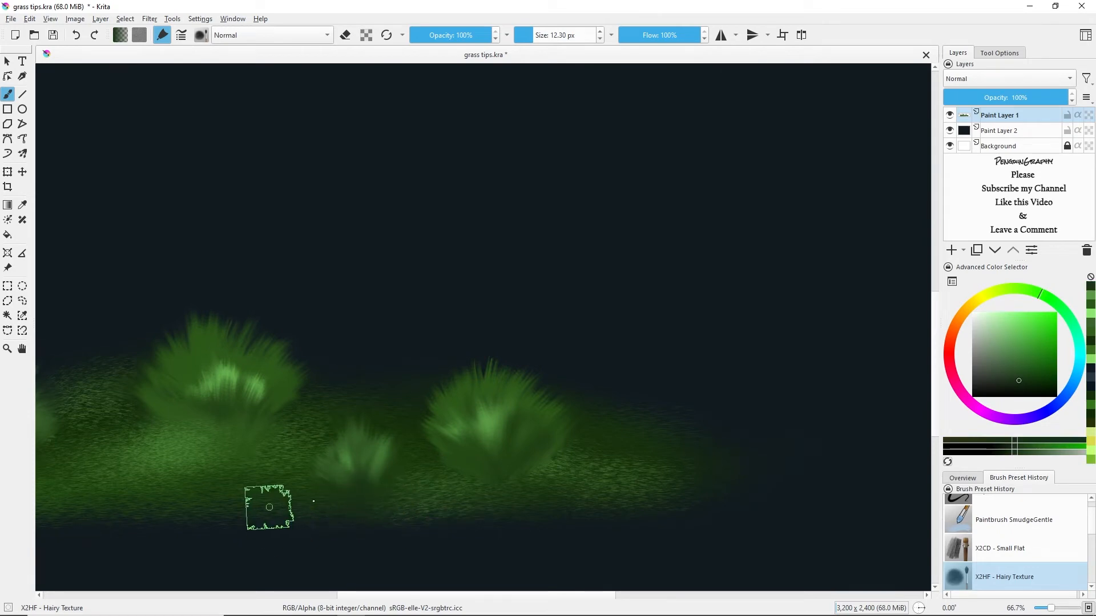
left_click(493, 425, "ctrl")
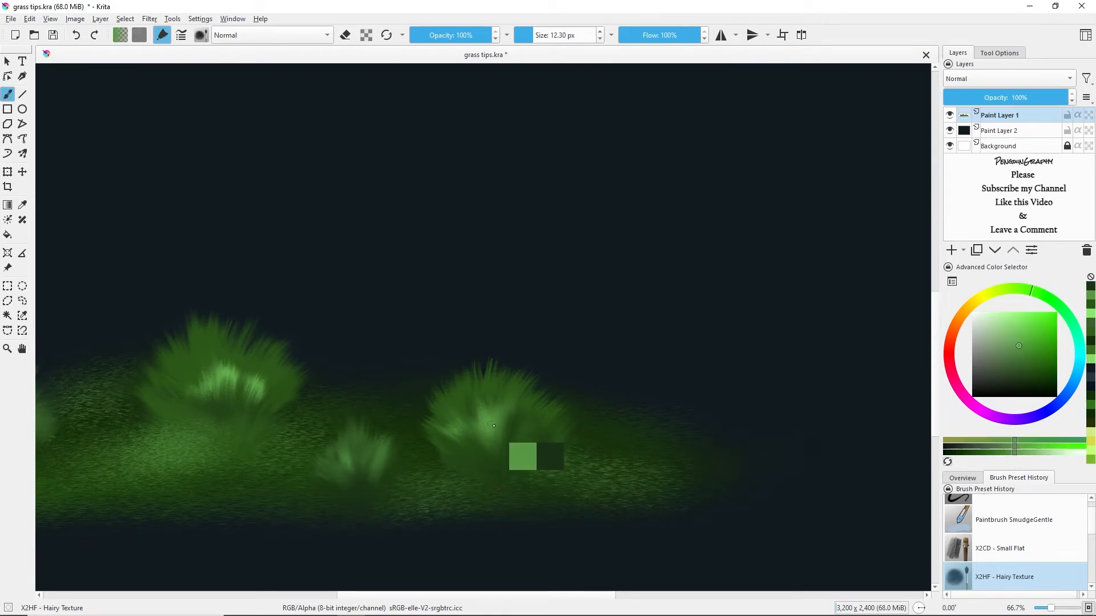
left_click(533, 438, "ctrl")
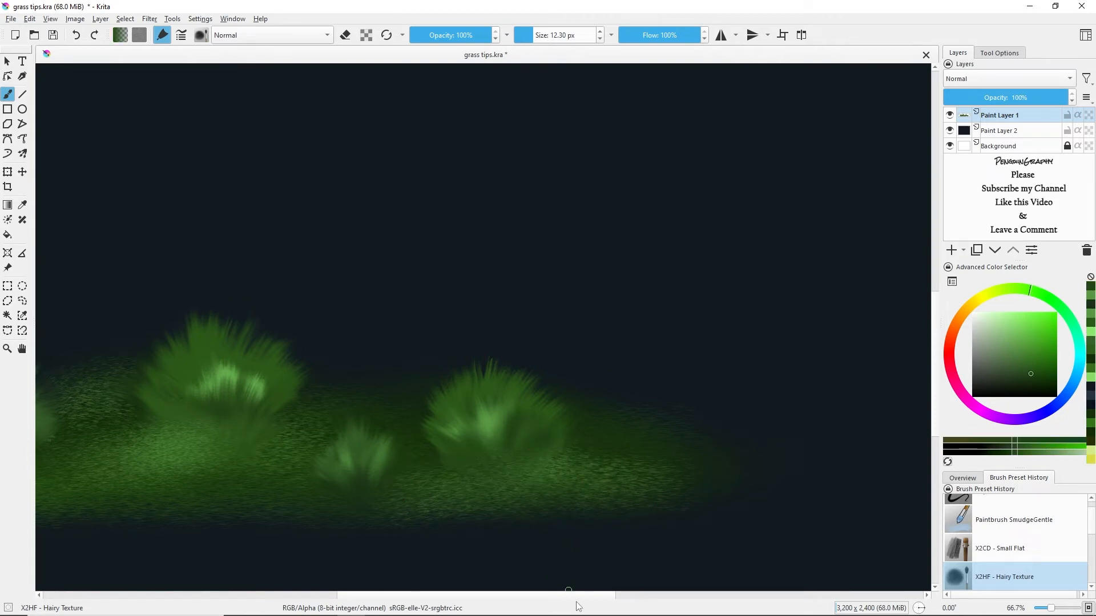
Blend the leftmost tuft's base into the mound with hairy texture in greens sampled from around that tuft
left_click_drag(574, 595, 516, 595)
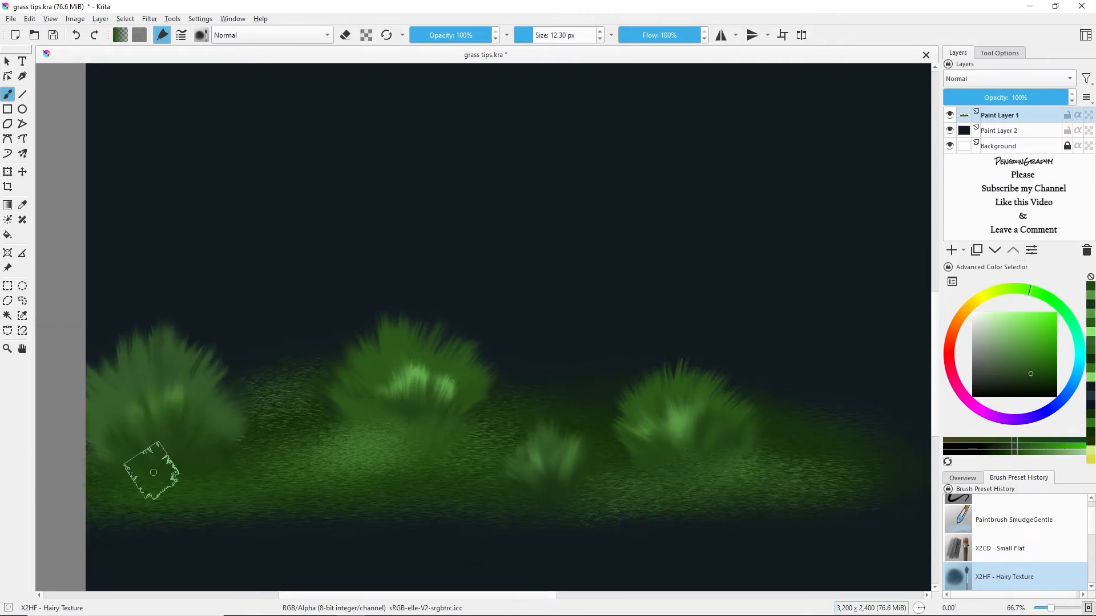
left_click(143, 462, "ctrl")
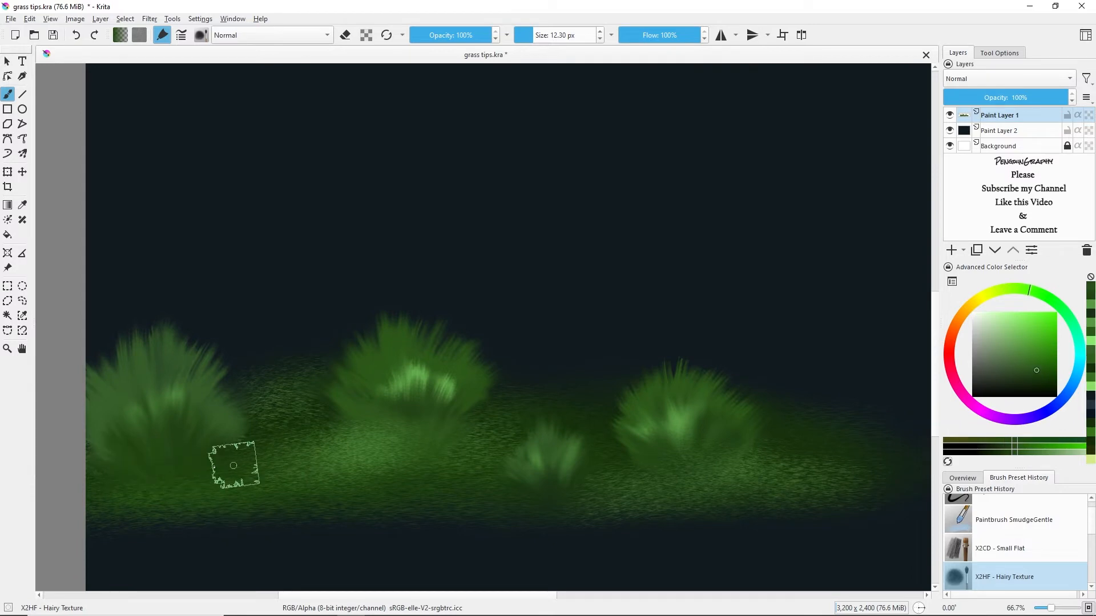
left_click(207, 424, "ctrl")
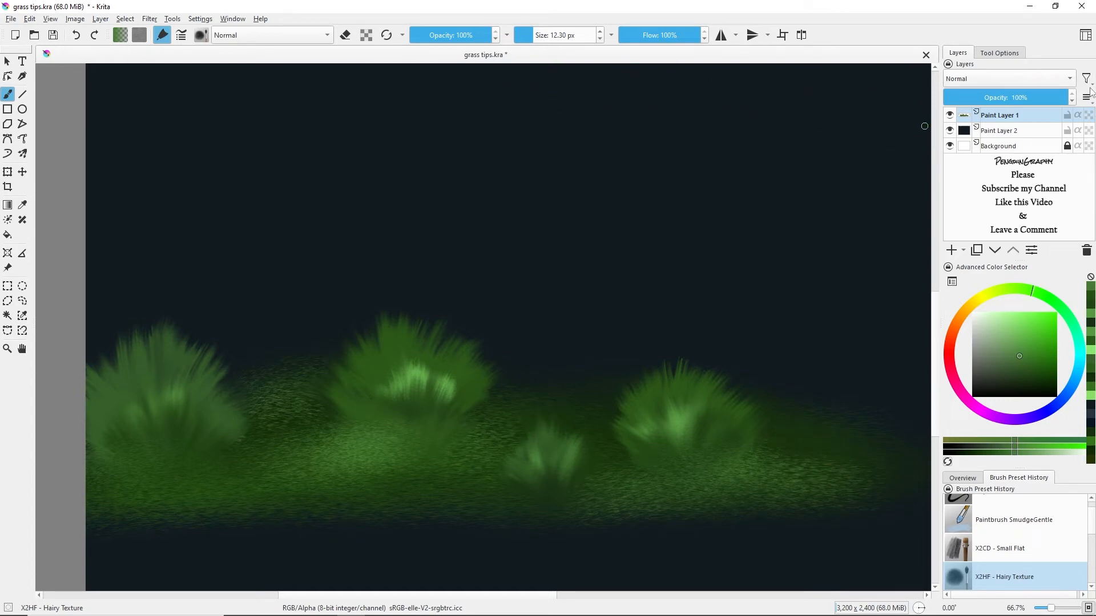
Lock the alpha of Paint Layer 1 and choose the 1B Light Airbrush preset from the Design tag
left_click(1089, 116)
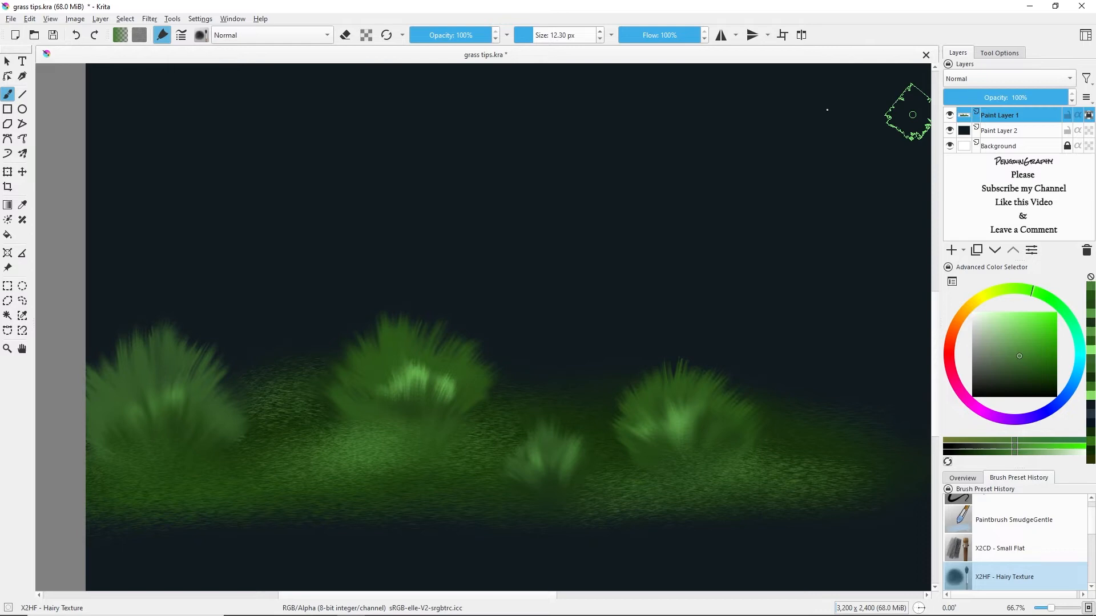
left_click(236, 39)
left_click(203, 35)
left_click(229, 56)
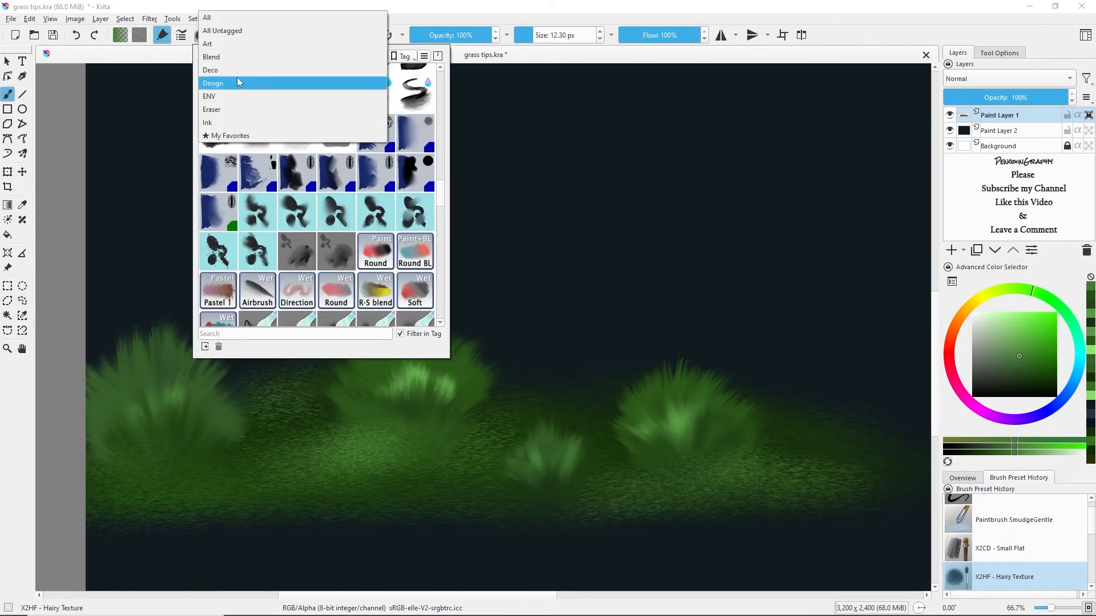
left_click(238, 80)
left_click_drag(440, 278, 413, 91)
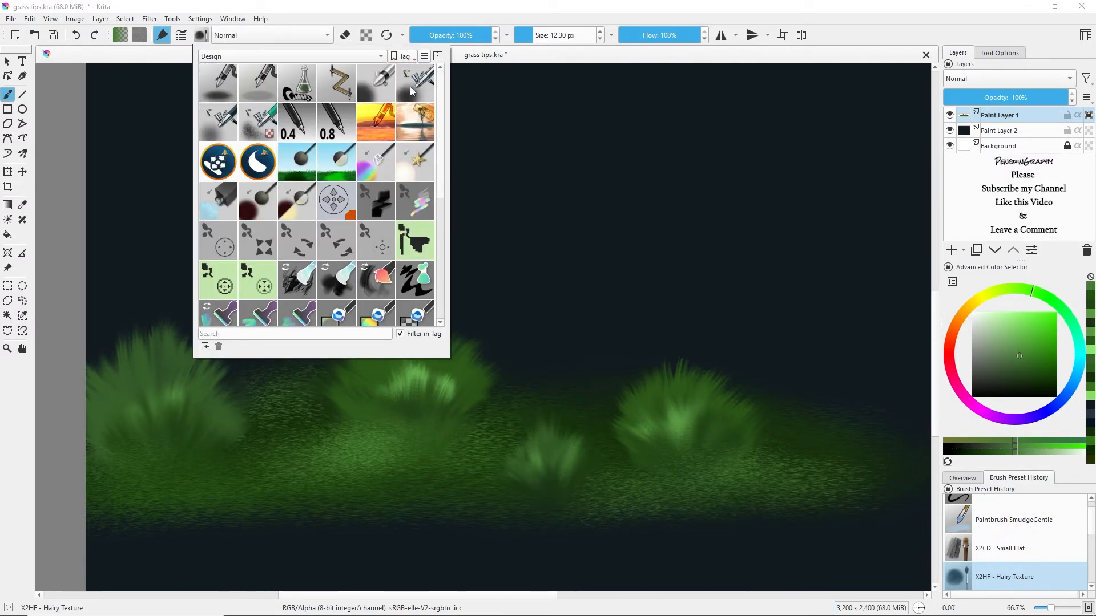
left_click(371, 86)
left_click(254, 89)
Brighten the tufts and nearby ground with a light yellow-green airbrush in Overlay mode at 20% opacity and 300 px
left_click(278, 35)
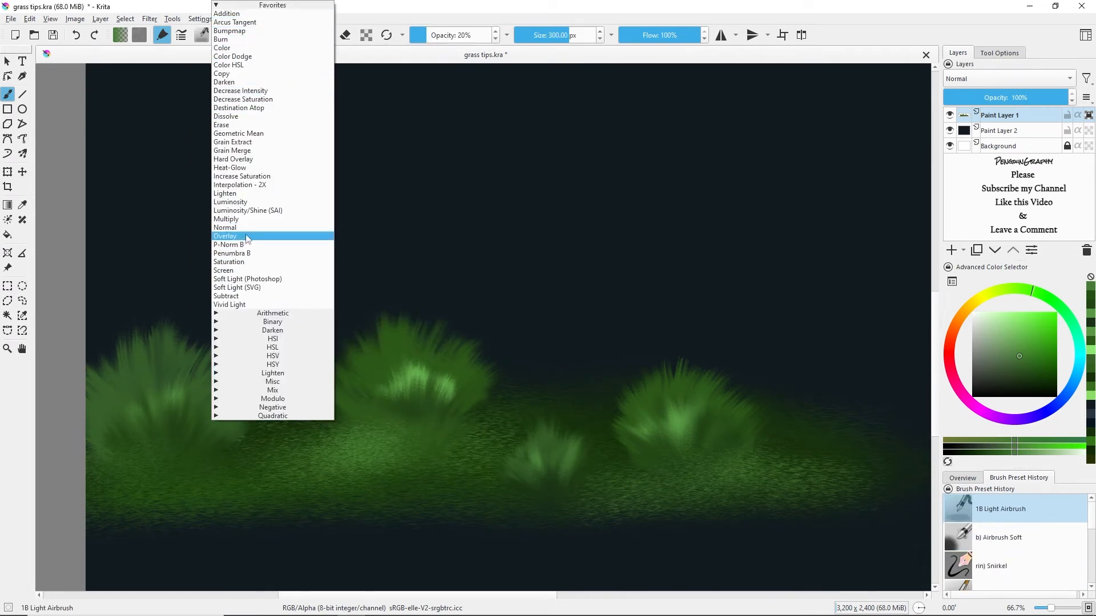
left_click(226, 236)
left_click(1015, 327)
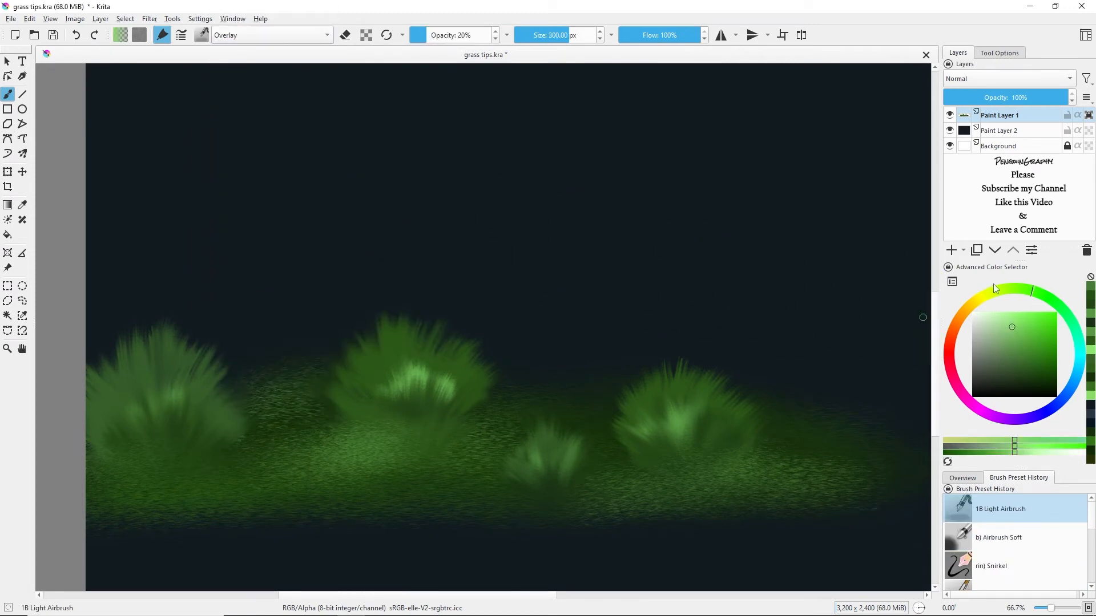
left_click(997, 288)
left_click(1015, 325)
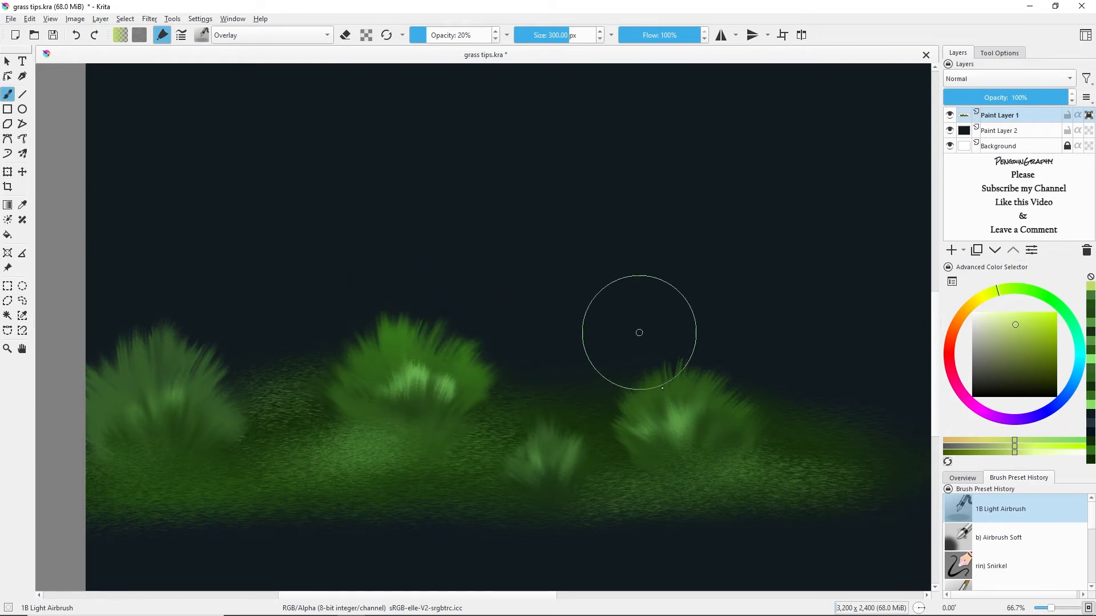
mouse_move(797, 380)
left_mouse_down()
mouse_move(772, 426)
mouse_move(722, 436)
mouse_move(763, 411)
left_mouse_up()
mouse_move(576, 411)
left_mouse_down()
mouse_move(472, 429)
mouse_move(514, 420)
mouse_move(529, 402)
mouse_move(557, 441)
mouse_move(587, 439)
mouse_move(571, 467)
mouse_move(548, 412)
mouse_move(573, 419)
left_mouse_up()
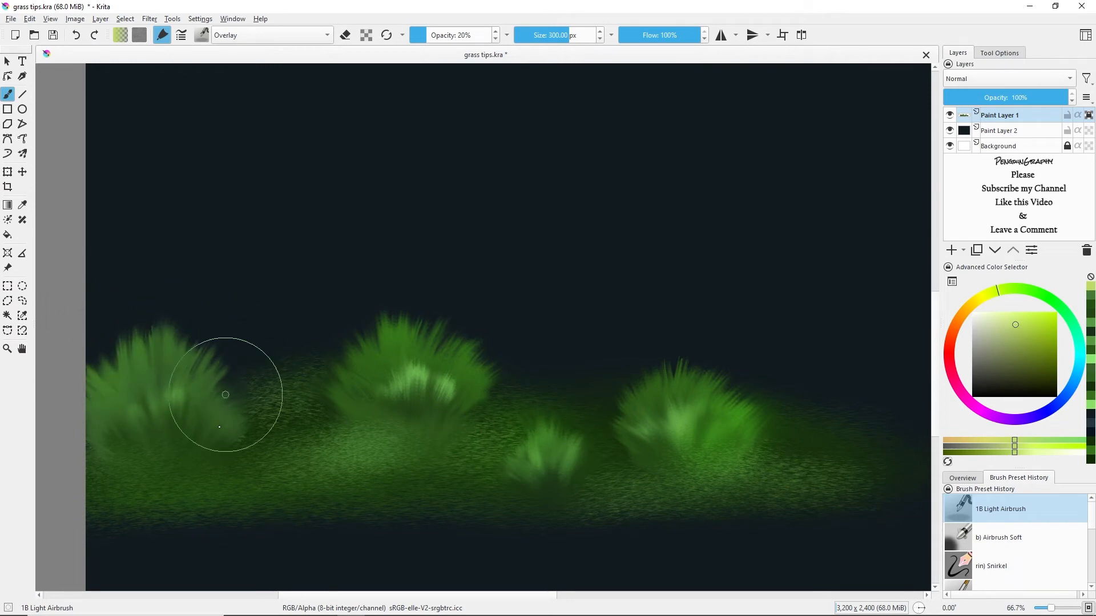
Choose the Bristles-3 Large Smooth brush preset from the Ink tag
scroll(731, 300, "down", 1)
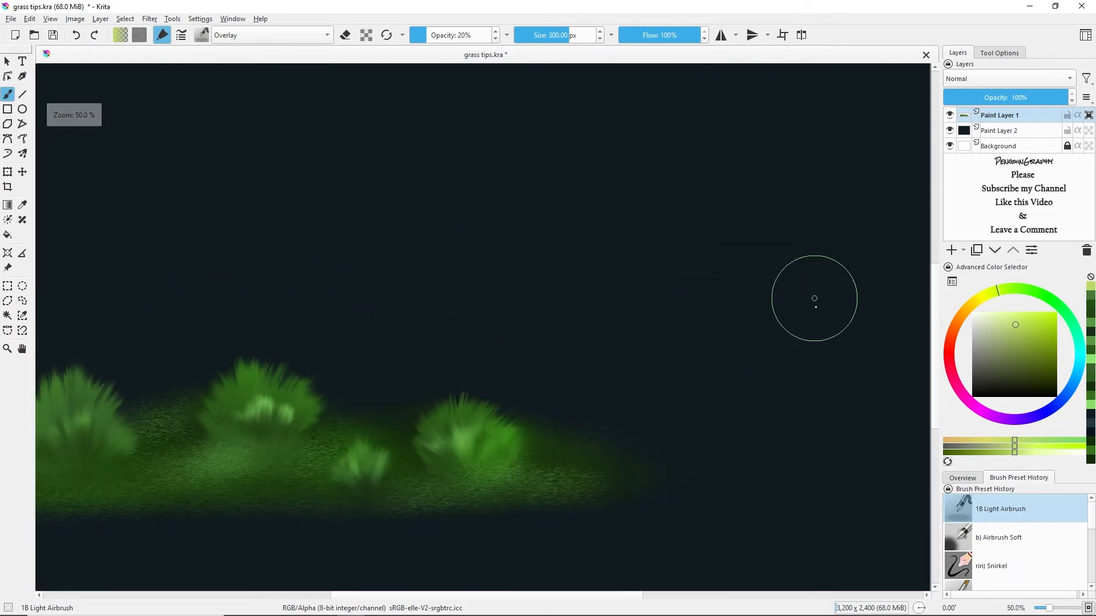
scroll(605, 333, "up", 1)
left_click(201, 35)
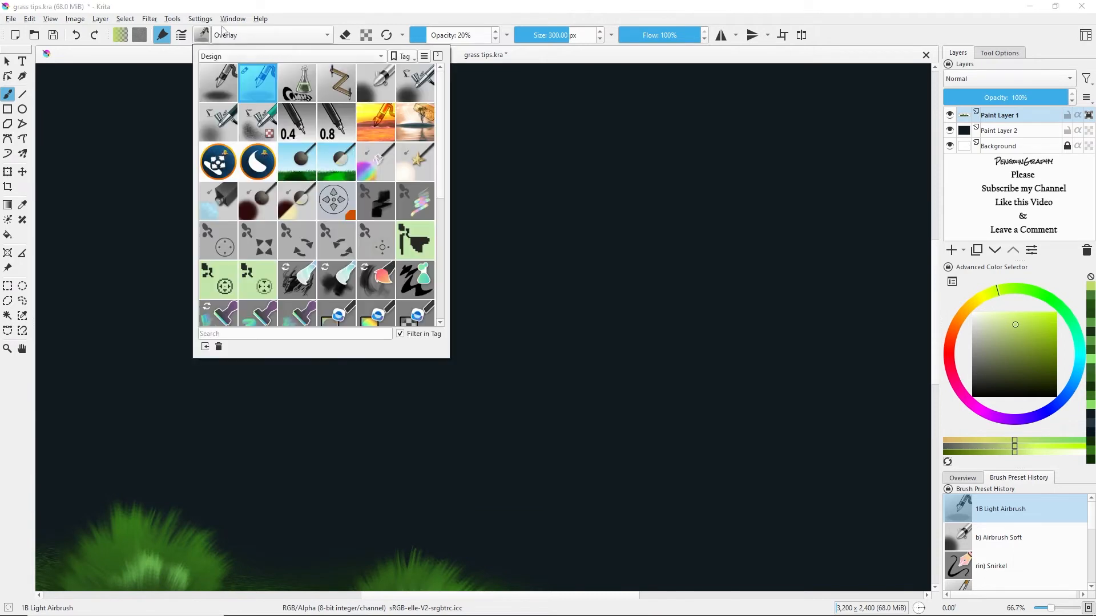
left_click(251, 56)
left_click(251, 104)
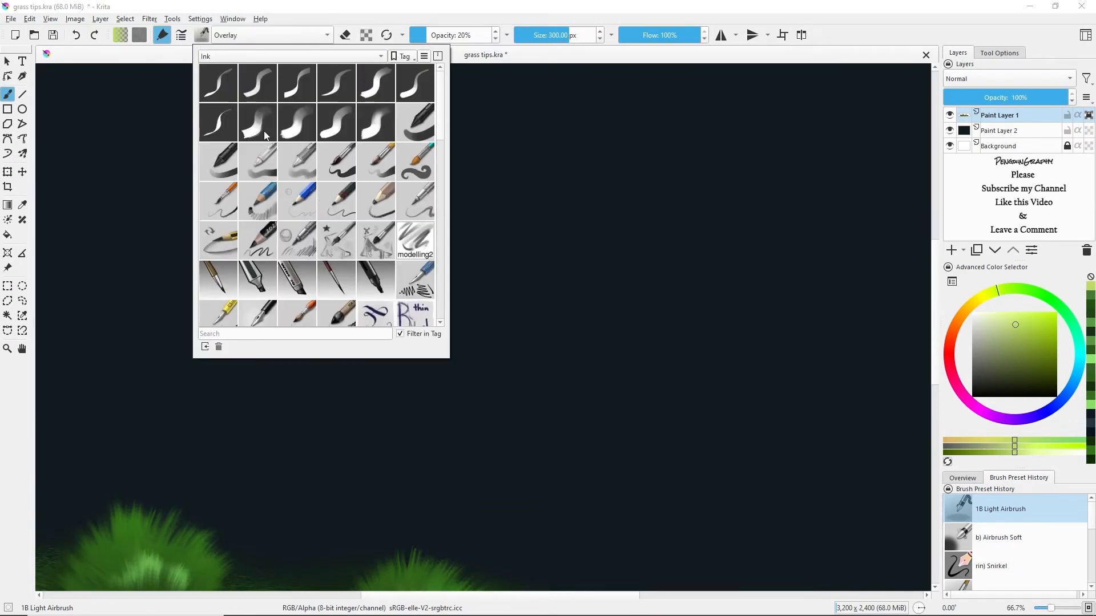
scroll(440, 132, "down", 10)
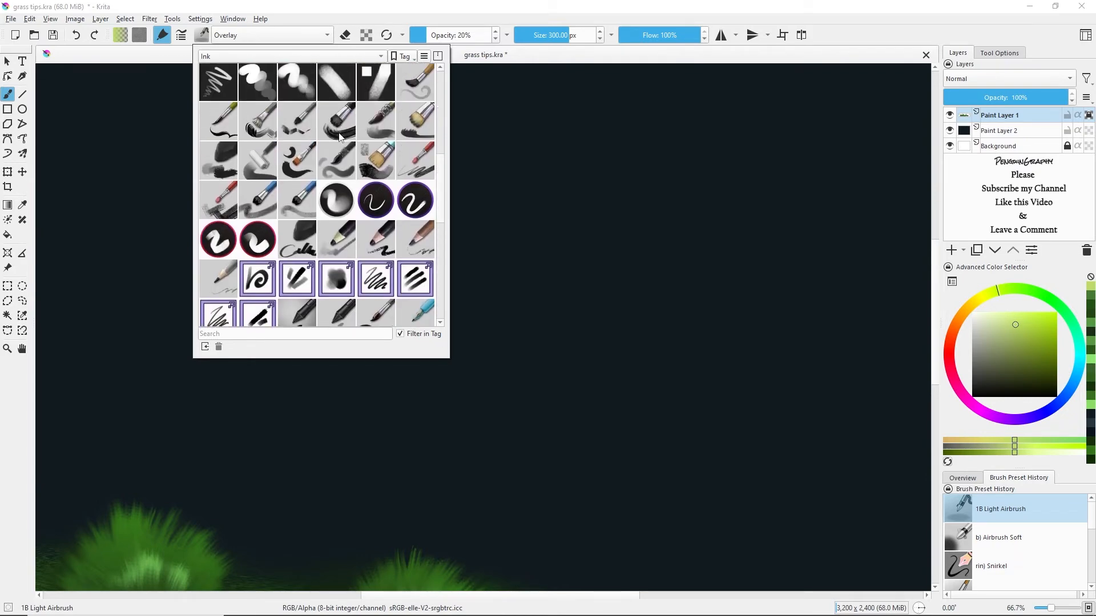
left_click(340, 137)
Test the bristle brush with strokes in the brush editor's scratchpad, and close the editor
key("F5")
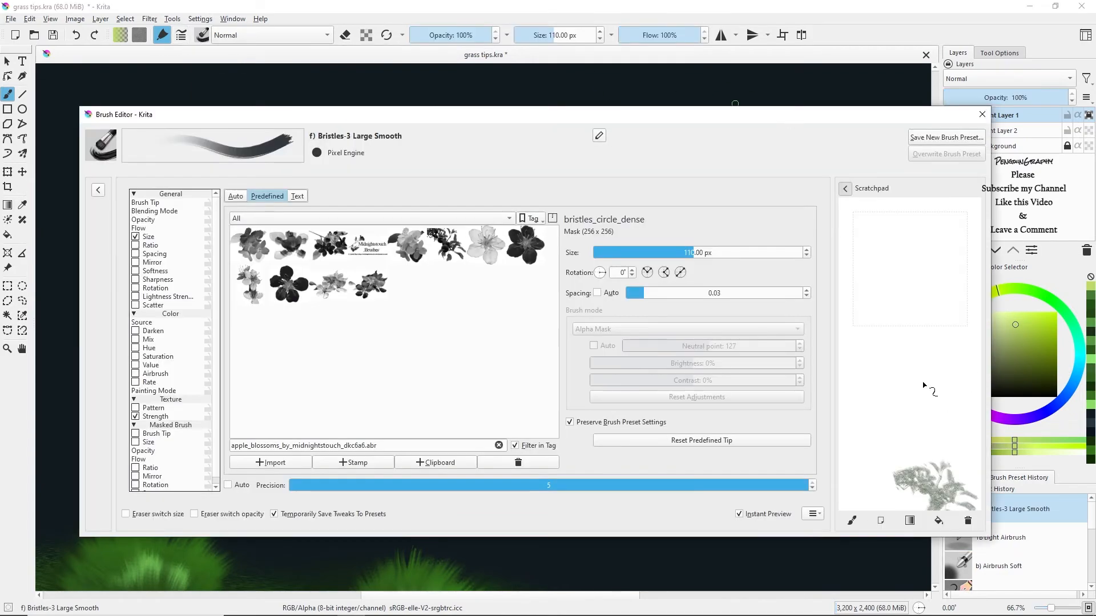
mouse_move(923, 385)
left_mouse_down()
mouse_move(926, 320)
mouse_move(936, 387)
left_mouse_up()
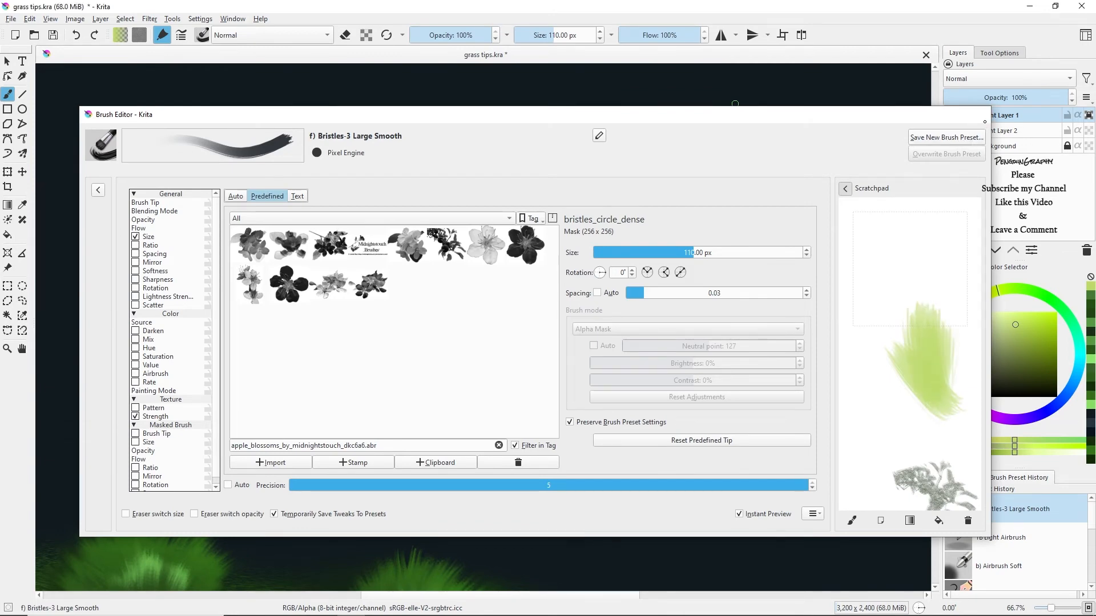
key("F5")
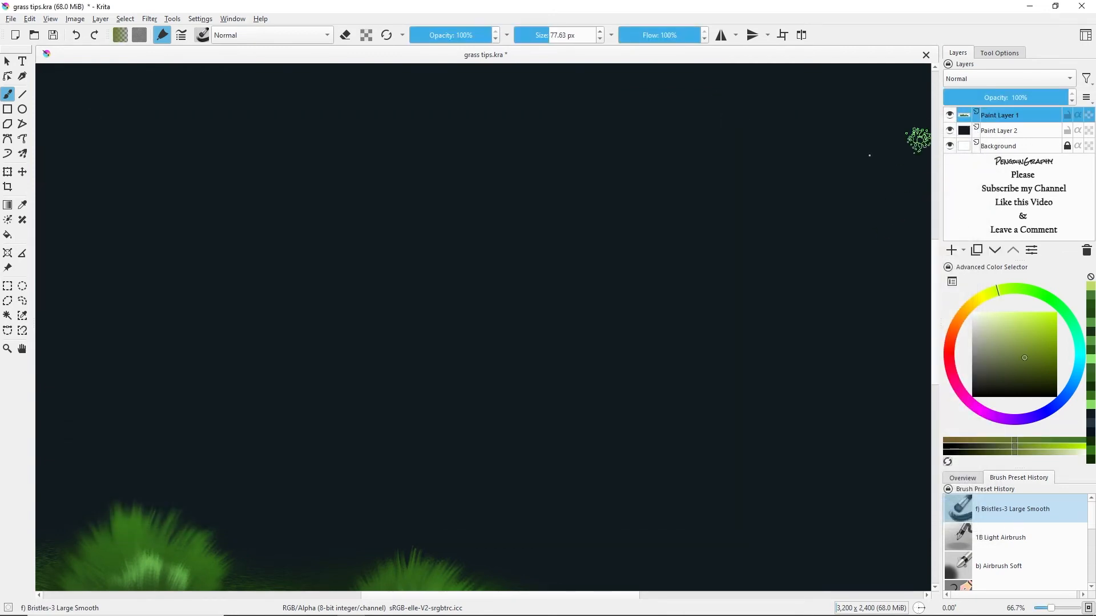
Paint an olive-green grass tuft with the bristle brush in the empty area above the green mound
mouse_move(705, 272)
left_mouse_down()
mouse_move(649, 226)
mouse_move(695, 261)
mouse_move(689, 219)
mouse_move(708, 269)
mouse_move(763, 216)
mouse_move(726, 266)
mouse_move(760, 260)
mouse_move(660, 257)
mouse_move(705, 283)
mouse_move(675, 247)
mouse_move(701, 271)
mouse_move(693, 222)
left_mouse_up()
mouse_move(707, 265)
left_mouse_down()
mouse_move(741, 213)
mouse_move(763, 206)
mouse_move(726, 278)
mouse_move(730, 261)
mouse_move(783, 252)
mouse_move(751, 258)
mouse_move(698, 216)
mouse_move(698, 201)
mouse_move(716, 214)
mouse_move(733, 191)
mouse_move(733, 139)
mouse_move(735, 227)
mouse_move(746, 179)
mouse_move(660, 235)
mouse_move(705, 279)
mouse_move(658, 206)
mouse_move(670, 190)
mouse_move(718, 248)
mouse_move(704, 264)
mouse_move(715, 258)
mouse_move(700, 209)
mouse_move(714, 279)
mouse_move(626, 292)
mouse_move(726, 295)
mouse_move(624, 293)
left_mouse_up()
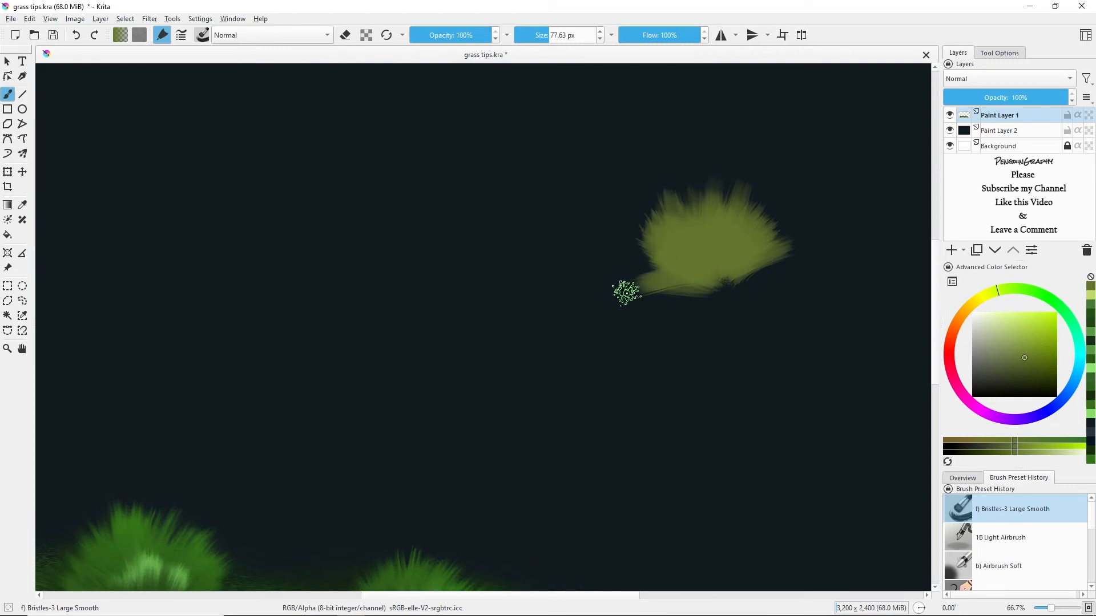
key("ctrl+z")
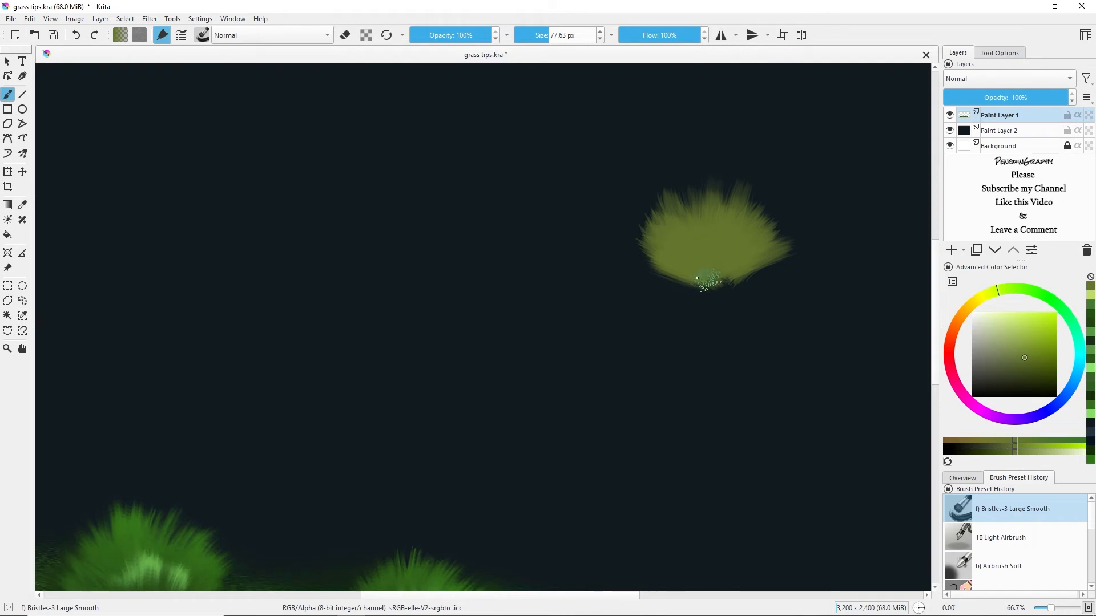
mouse_move(694, 268)
left_mouse_down()
mouse_move(642, 251)
mouse_move(652, 194)
mouse_move(714, 168)
left_mouse_up()
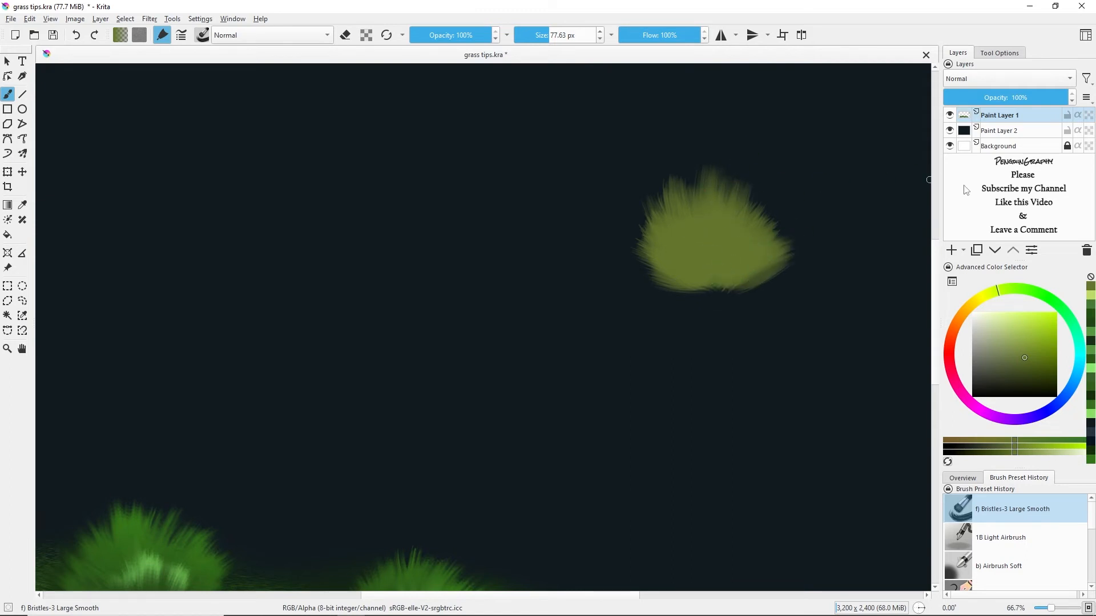
Add lighter yellow-green bristle strokes to the lower middle of the olive tuft, fanning outward from its base
mouse_move(1024, 341)
left_mouse_down()
mouse_move(1032, 332)
mouse_move(1015, 330)
left_mouse_up()
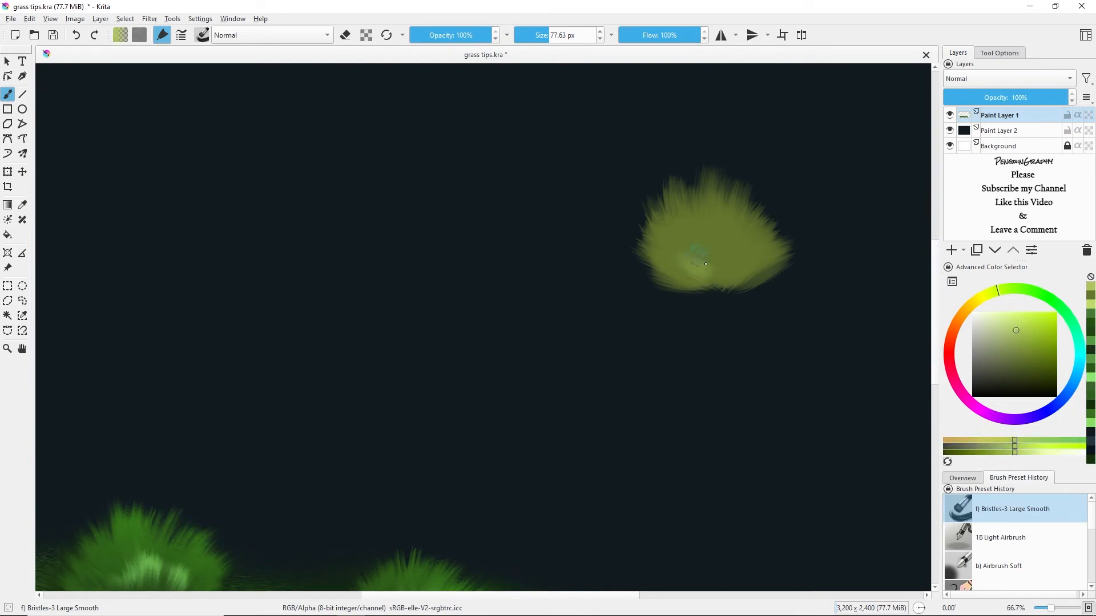
left_click_drag(682, 239, 720, 288)
left_click_drag(702, 205, 720, 283)
mouse_move(713, 234)
left_mouse_down()
mouse_move(734, 286)
mouse_move(753, 267)
mouse_move(711, 280)
mouse_move(725, 287)
mouse_move(682, 277)
mouse_move(735, 284)
mouse_move(745, 262)
mouse_move(755, 260)
mouse_move(750, 270)
mouse_move(802, 248)
left_mouse_up()
left_click_drag(726, 275, 731, 240)
left_click_drag(745, 283, 759, 239)
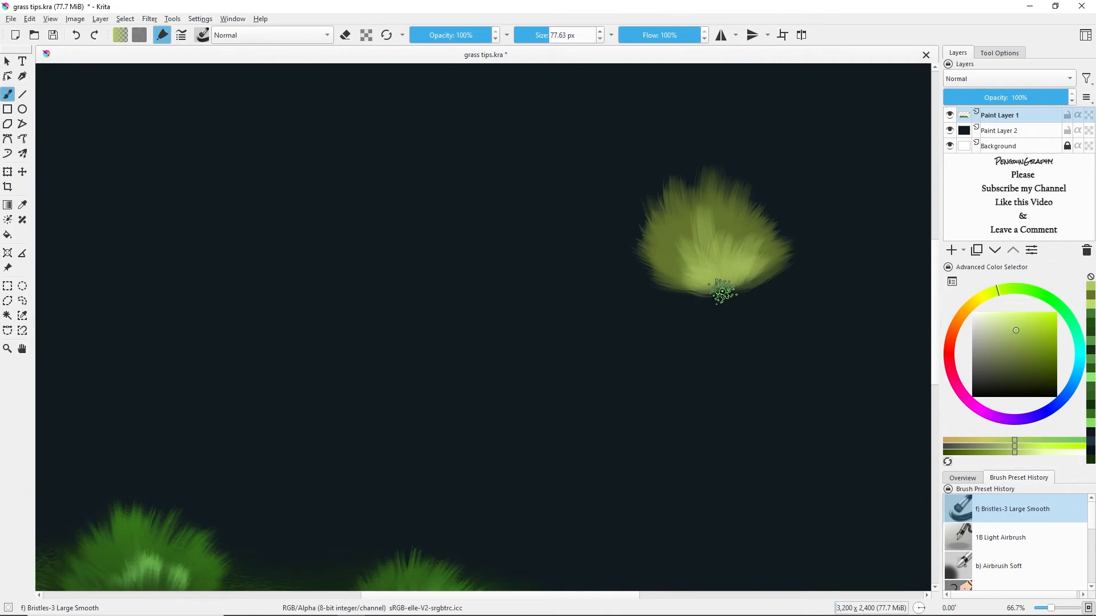
mouse_move(689, 254)
left_mouse_down()
mouse_move(716, 257)
mouse_move(737, 279)
left_mouse_up()
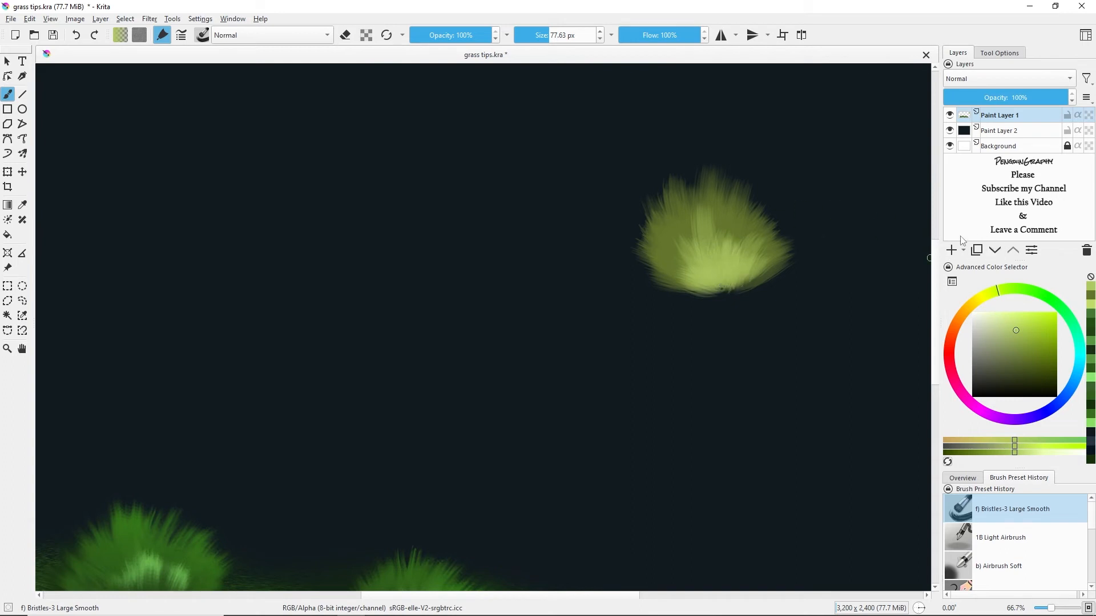
Paint pale yellow-green highlights at the tuft's base, lowering the brush opacity to 55%
left_click(1018, 319)
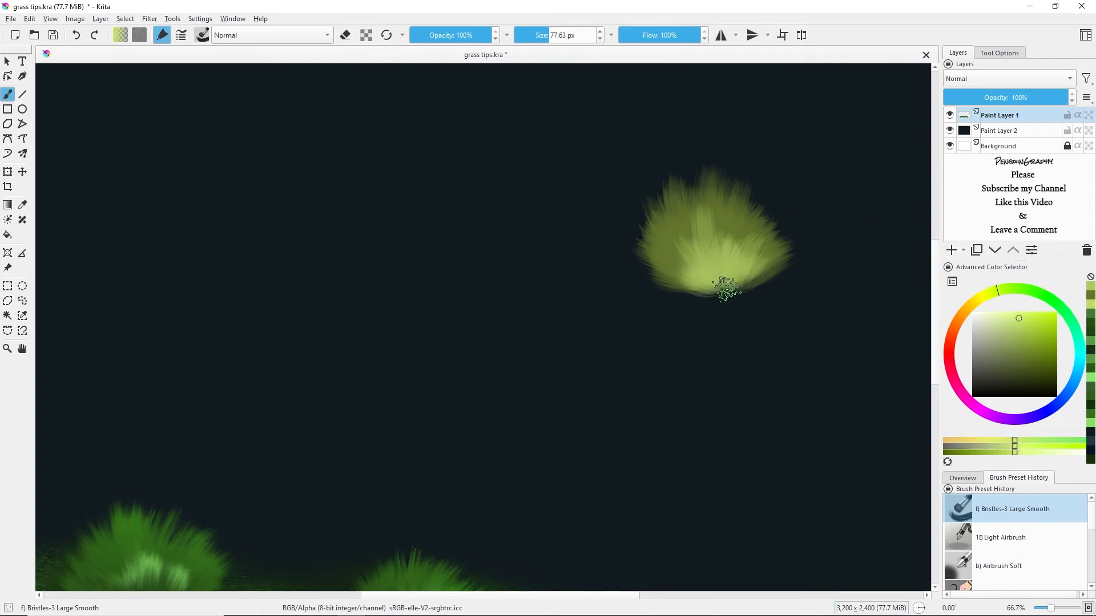
left_click(1001, 313)
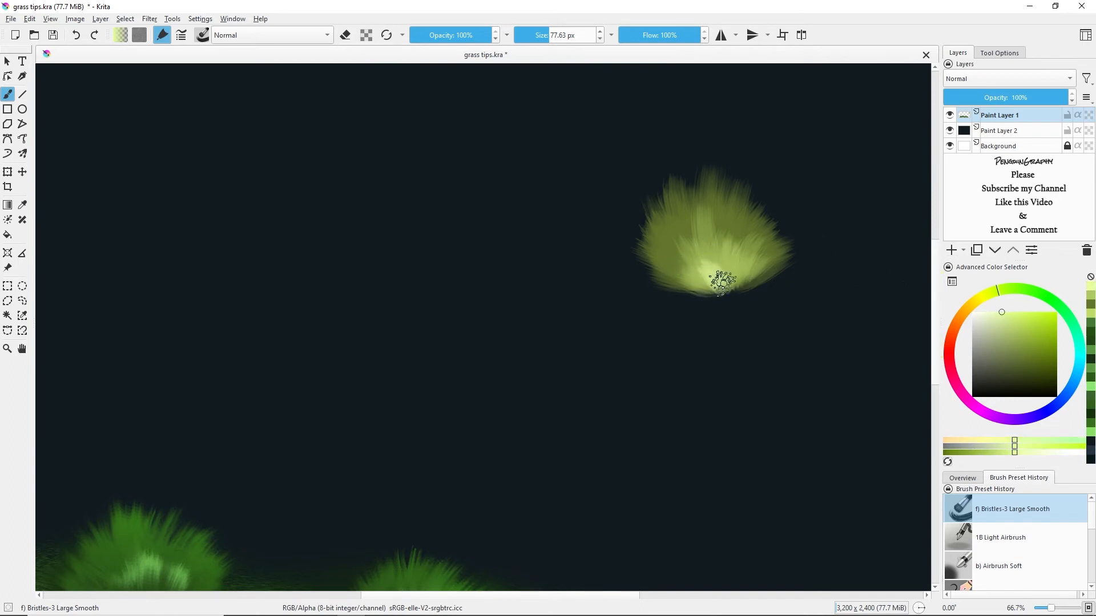
mouse_move(715, 277)
left_mouse_down()
mouse_move(713, 255)
mouse_move(725, 279)
mouse_move(711, 286)
mouse_move(739, 266)
left_mouse_up()
left_click_drag(467, 30, 455, 30)
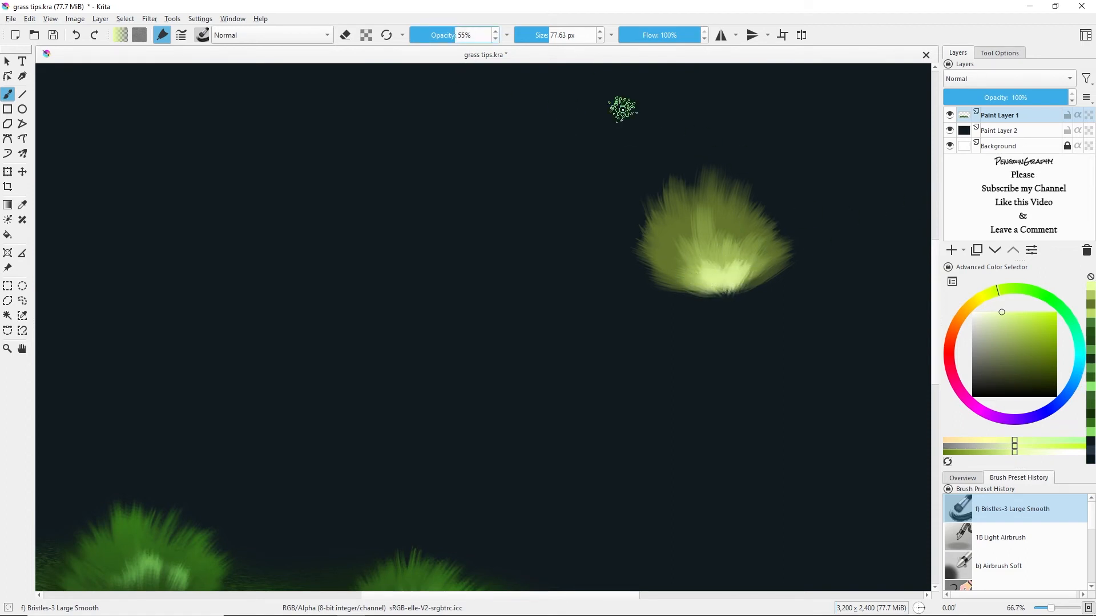
mouse_move(711, 268)
left_mouse_down()
mouse_move(685, 269)
mouse_move(705, 281)
left_mouse_up()
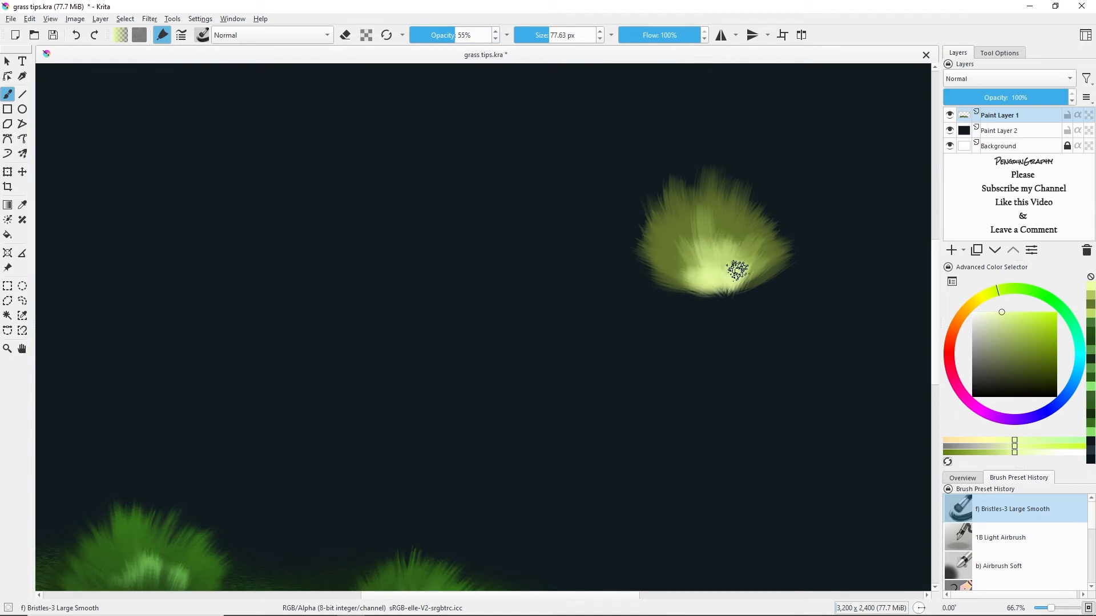
Blend the highlight into the tuft at 55% opacity with olive and pale greens sampled from the painting
left_click(1089, 304)
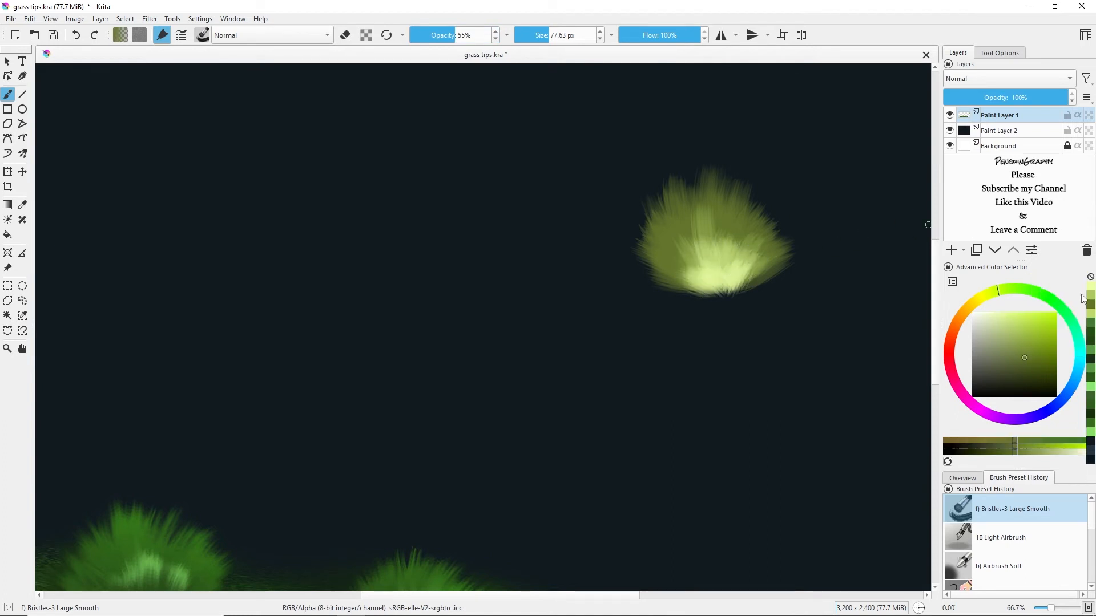
left_click(697, 222, "ctrl")
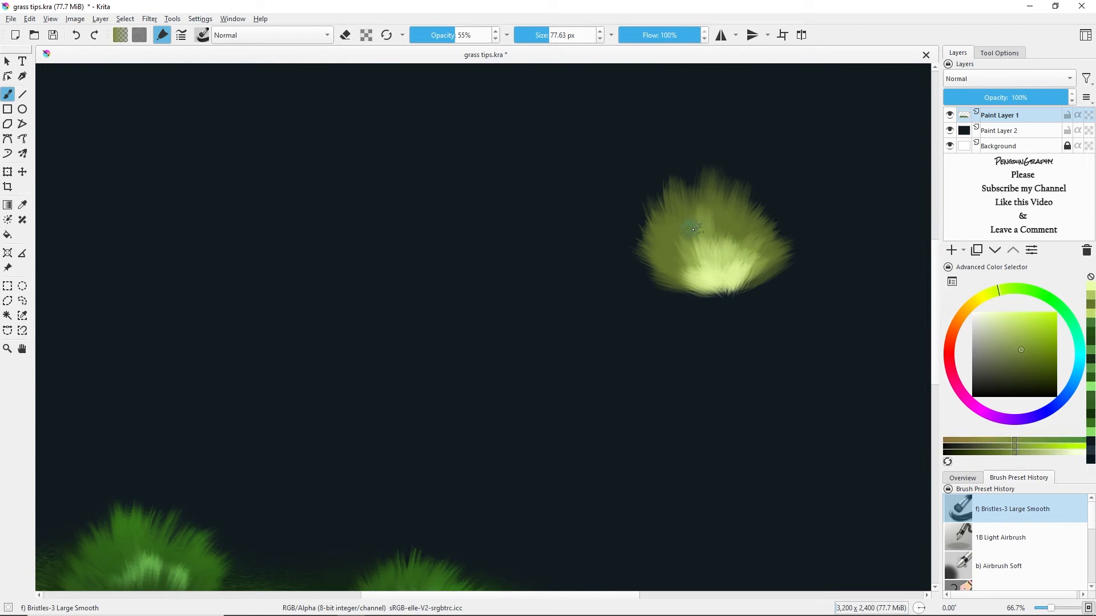
left_click_drag(708, 264, 698, 222)
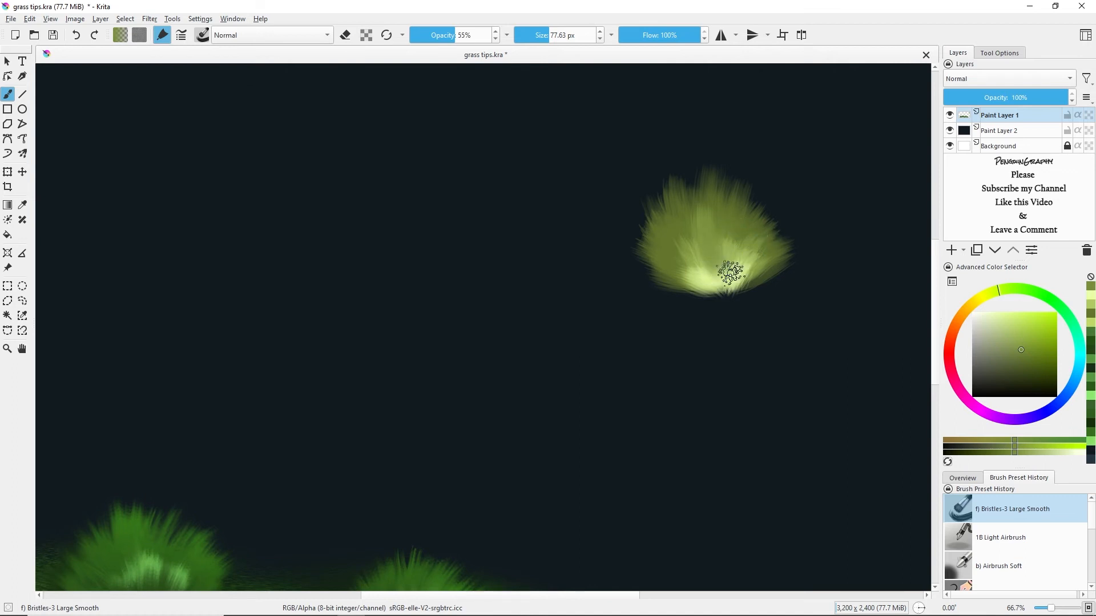
left_click(736, 274, "ctrl")
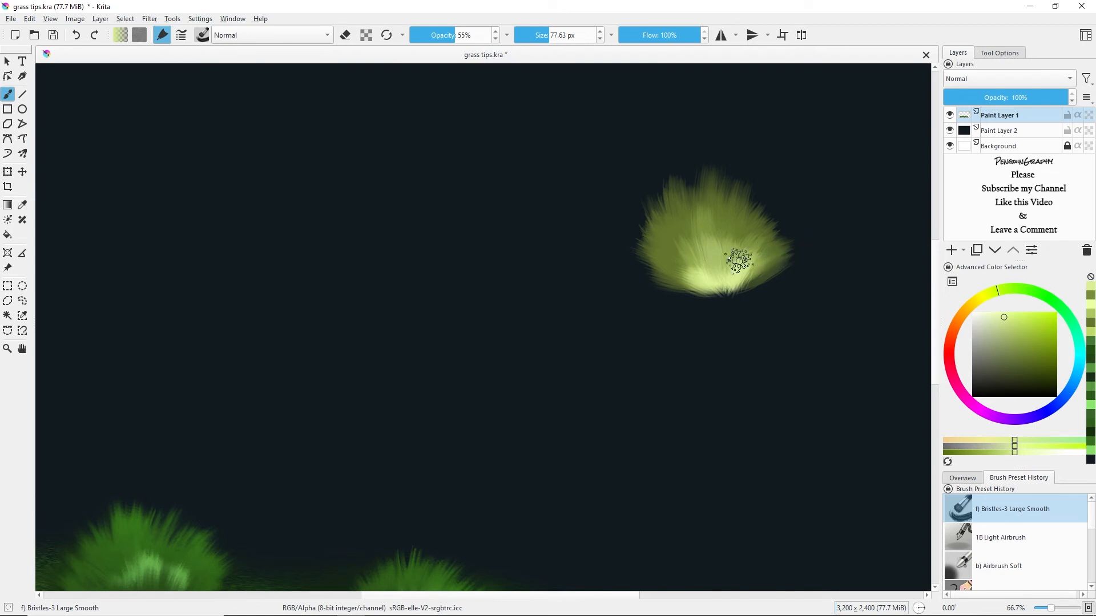
mouse_move(660, 249)
left_mouse_down()
mouse_move(680, 266)
mouse_move(671, 278)
mouse_move(701, 259)
mouse_move(716, 242)
left_mouse_up()
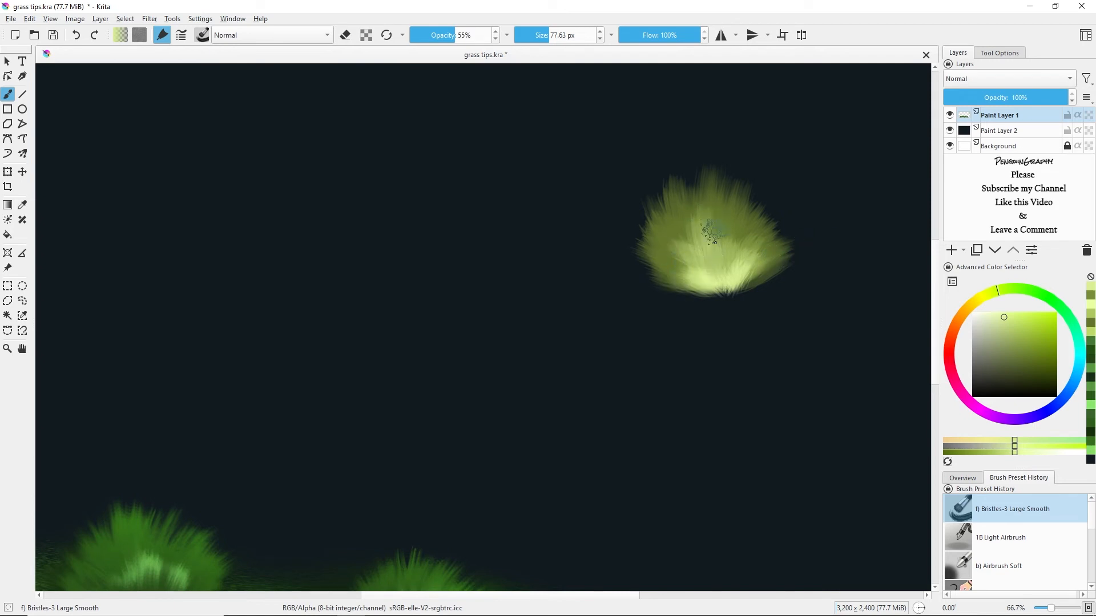
left_click(707, 220, "ctrl")
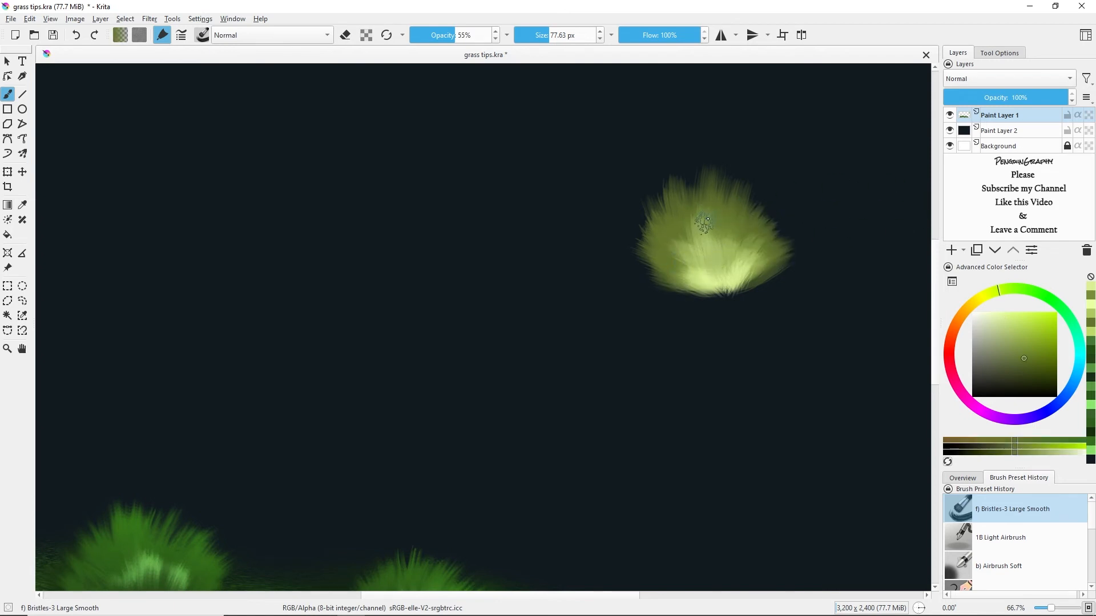
mouse_move(717, 224)
left_mouse_down()
mouse_move(723, 276)
mouse_move(714, 200)
mouse_move(711, 261)
mouse_move(702, 228)
left_mouse_up()
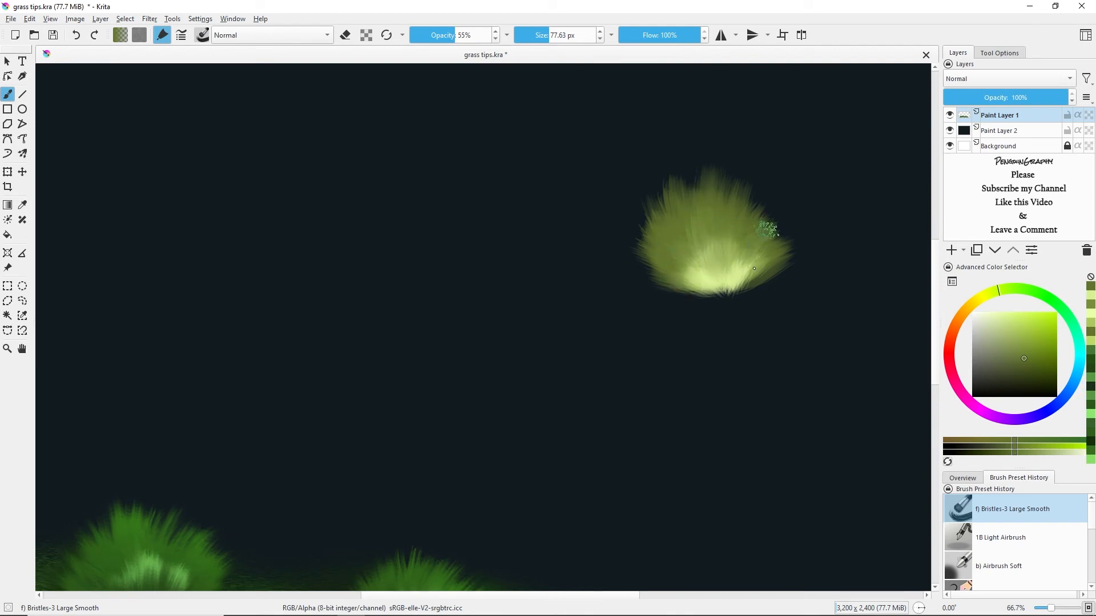
Repaint the tuft's pale highlight at 100% brush opacity and soften its edges with olive green at 36%
left_click(1091, 305)
left_click_drag(467, 39, 478, 36)
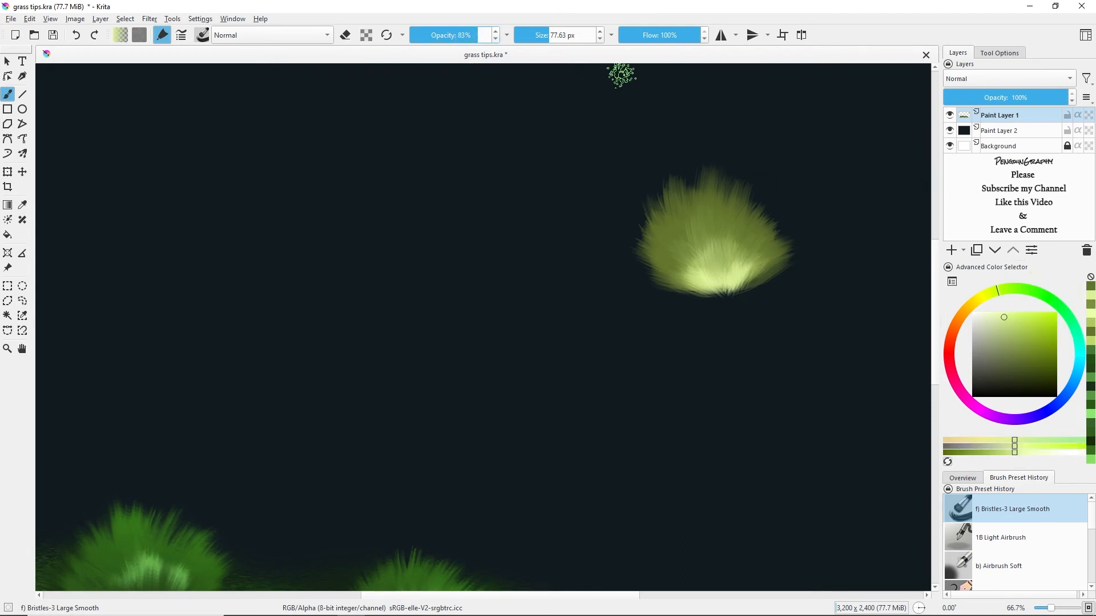
mouse_move(725, 285)
left_mouse_down()
mouse_move(716, 257)
mouse_move(721, 277)
mouse_move(732, 241)
mouse_move(755, 258)
mouse_move(775, 244)
mouse_move(712, 278)
mouse_move(694, 264)
mouse_move(722, 265)
left_mouse_up()
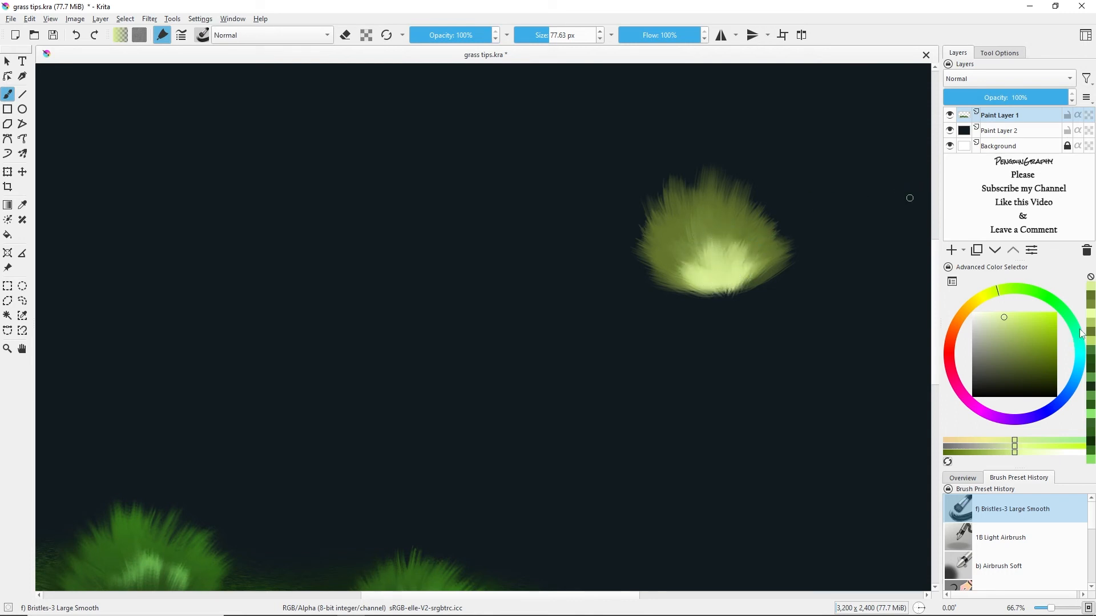
left_click(1092, 307)
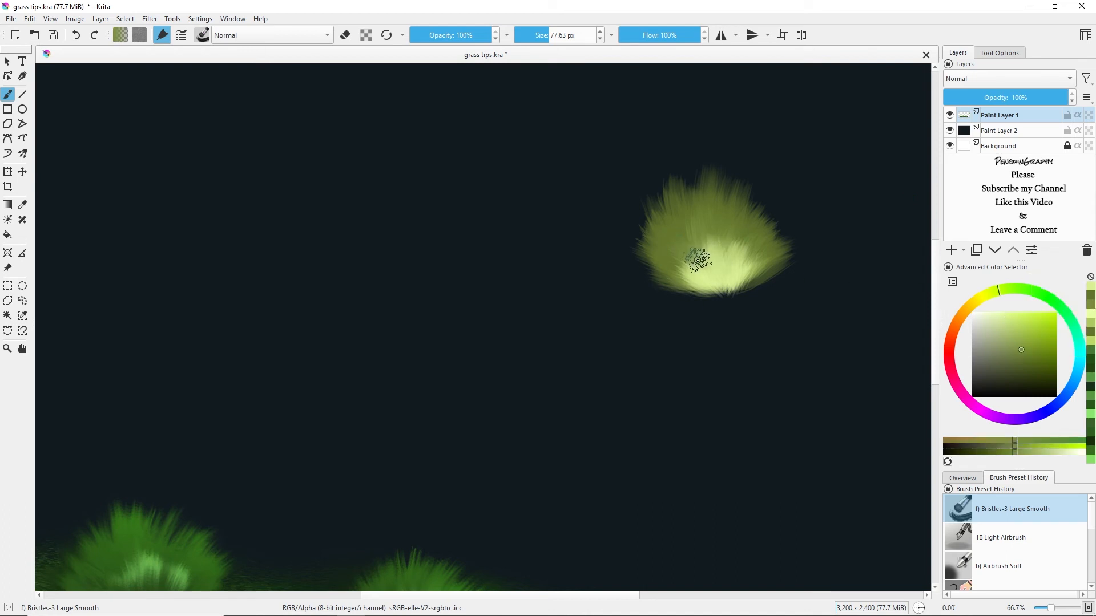
left_click(439, 32)
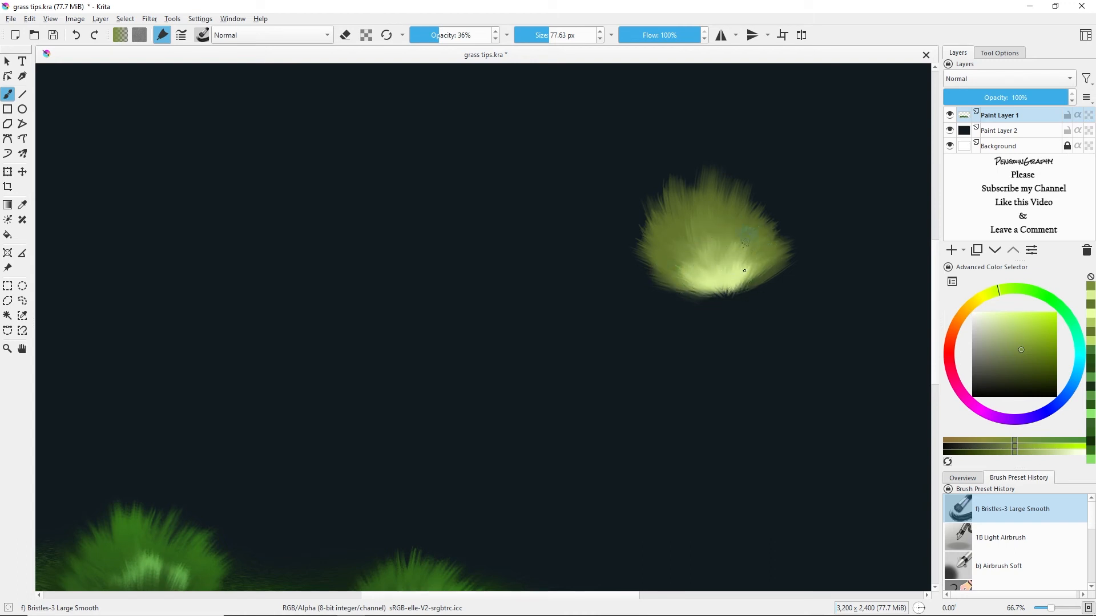
Paint a dark olive, then lighter, strip of ground beneath the tuft on Paint Layer 1 with the X2HF - Hairy Texture preset
left_click(1025, 134)
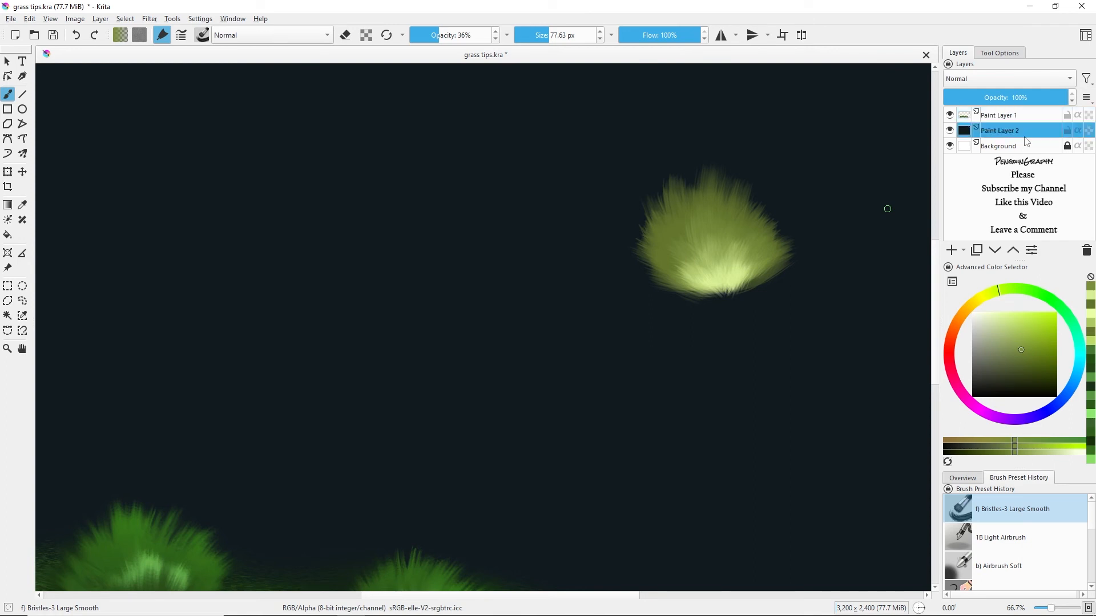
left_click(1027, 115)
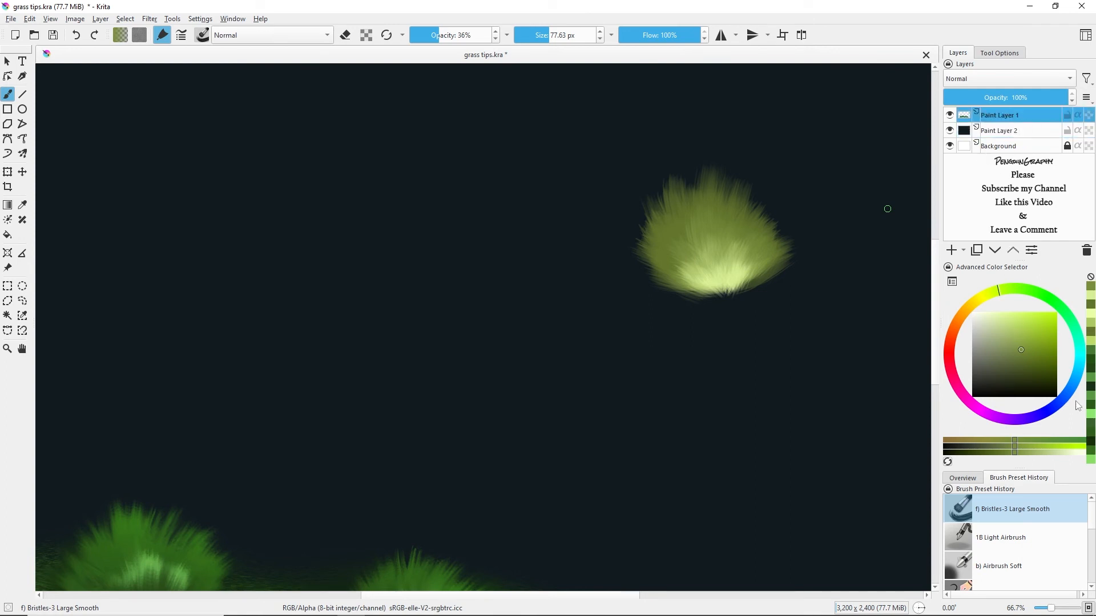
scroll(1027, 531, "down", 10)
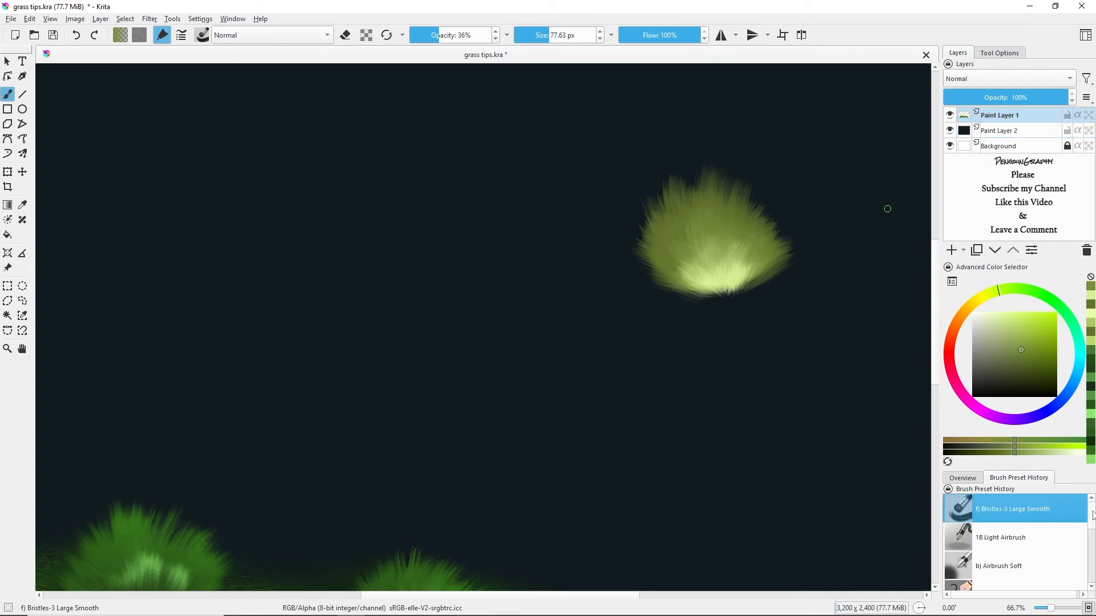
left_click(1004, 498)
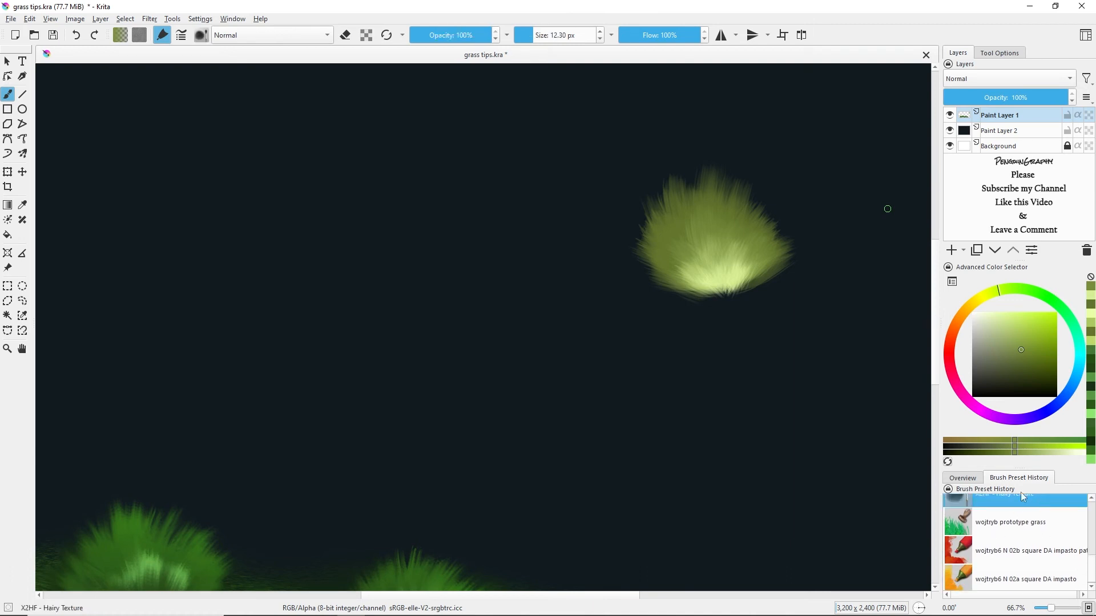
mouse_move(1027, 368)
left_mouse_down()
mouse_move(1020, 357)
mouse_move(1025, 376)
mouse_move(1033, 370)
left_mouse_up()
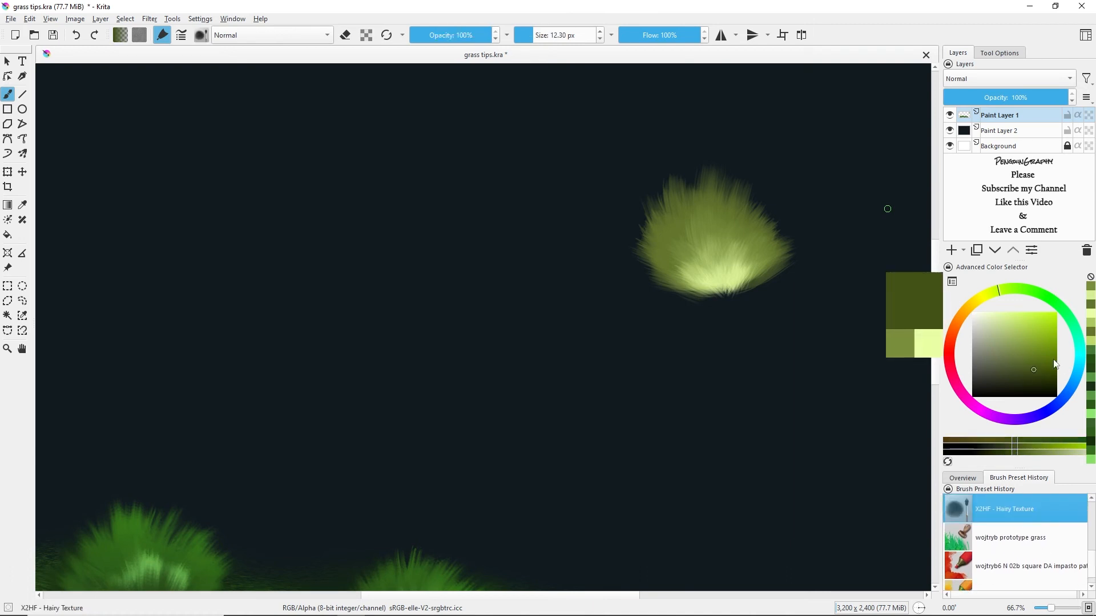
mouse_move(502, 302)
left_mouse_down()
mouse_move(615, 297)
mouse_move(501, 306)
mouse_move(888, 312)
mouse_move(468, 312)
mouse_move(786, 309)
left_mouse_up()
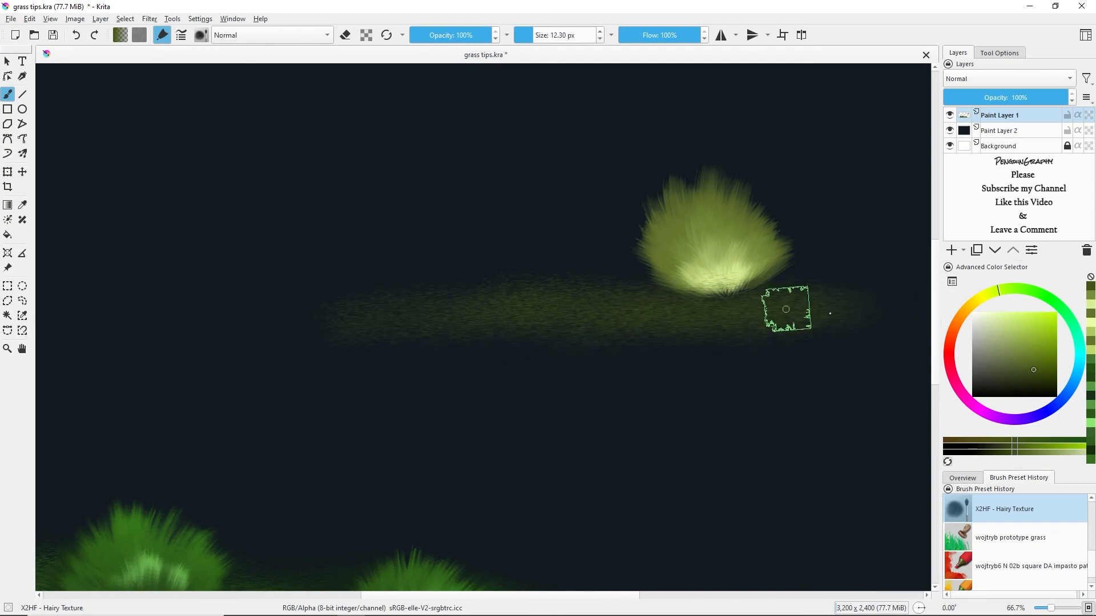
left_click(1028, 339)
mouse_move(437, 311)
left_mouse_down()
mouse_move(502, 299)
mouse_move(679, 311)
mouse_move(873, 288)
mouse_move(790, 320)
mouse_move(614, 318)
mouse_move(748, 298)
mouse_move(729, 310)
left_mouse_up()
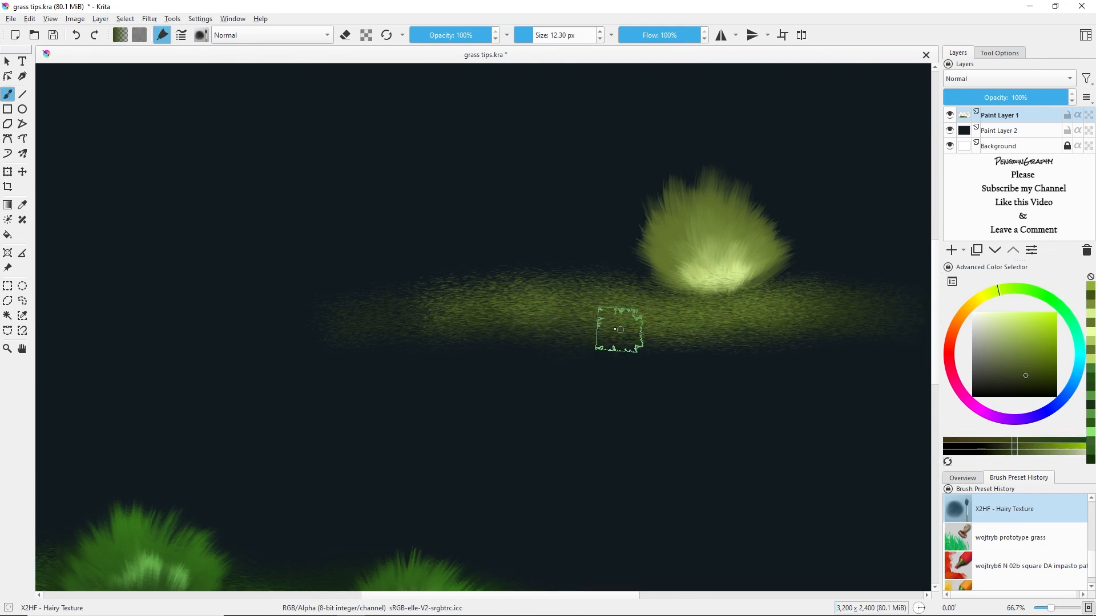
Lighten the textured ground around the tuft's base with yellow-green sampled from the tuft, using an 11.22 px brush
left_click(745, 283, "ctrl")
left_click(729, 267, "ctrl")
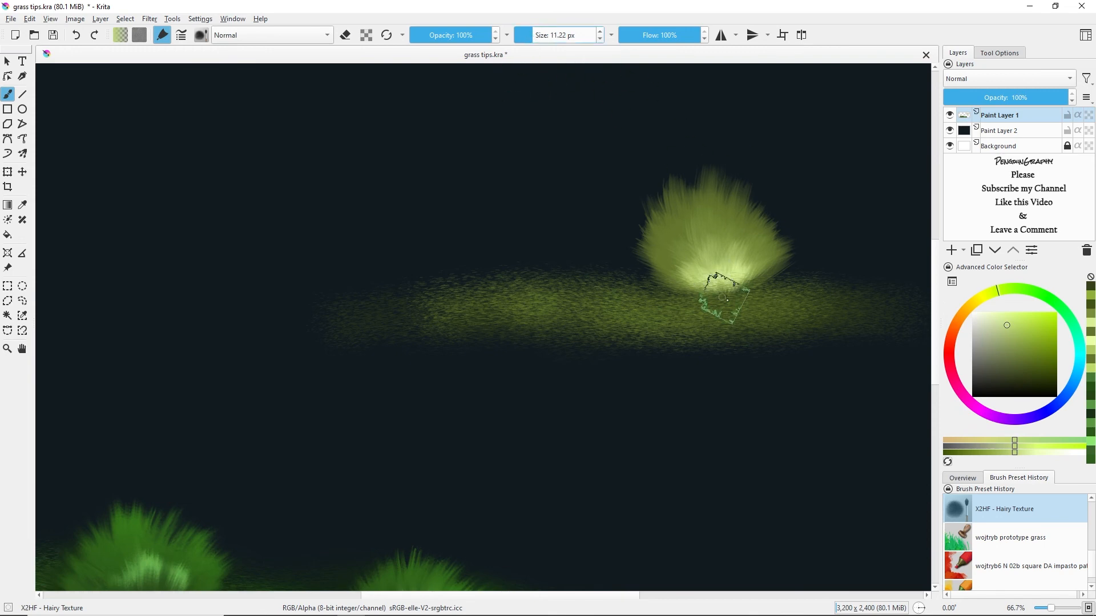
left_click_drag(662, 296, 814, 293)
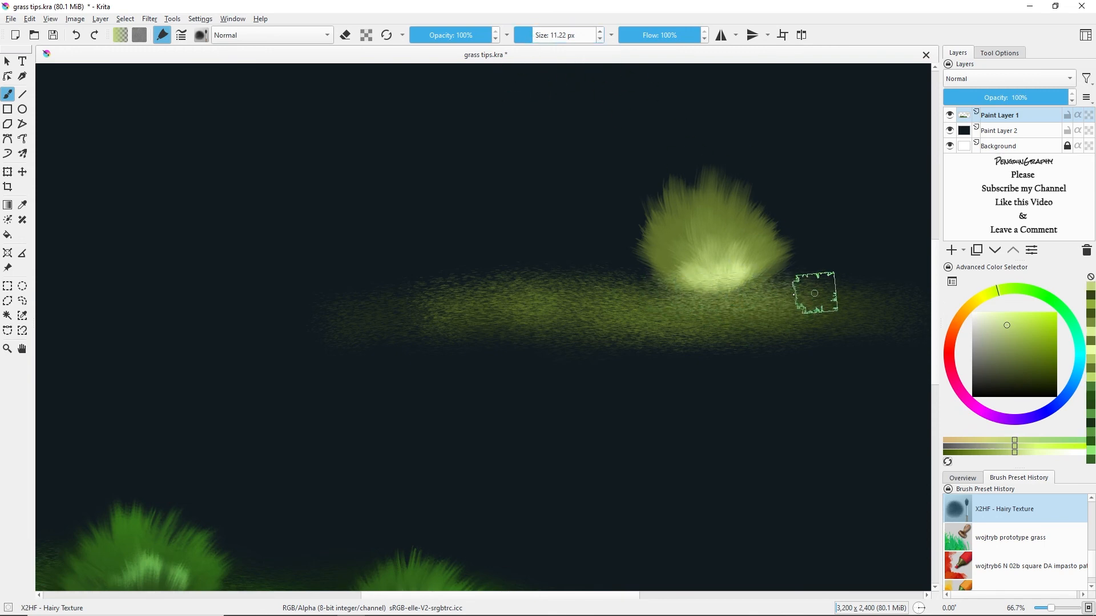
left_click(731, 263, "ctrl")
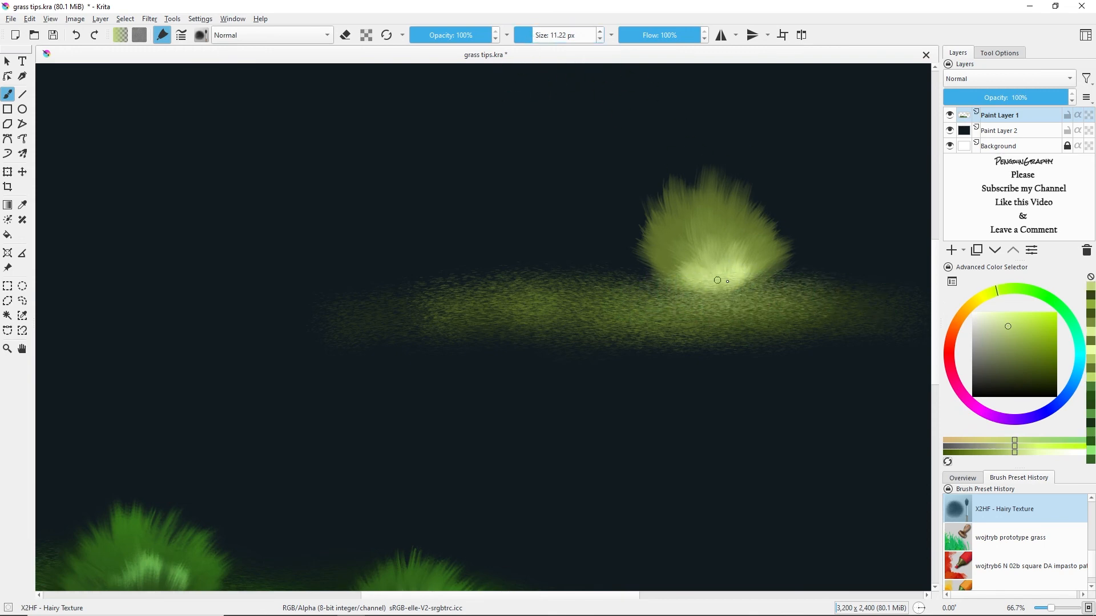
mouse_move(727, 281)
left_mouse_down()
mouse_move(714, 275)
mouse_move(742, 276)
mouse_move(705, 284)
mouse_move(697, 300)
mouse_move(726, 318)
mouse_move(640, 300)
mouse_move(817, 289)
mouse_move(849, 300)
mouse_move(836, 320)
left_mouse_up()
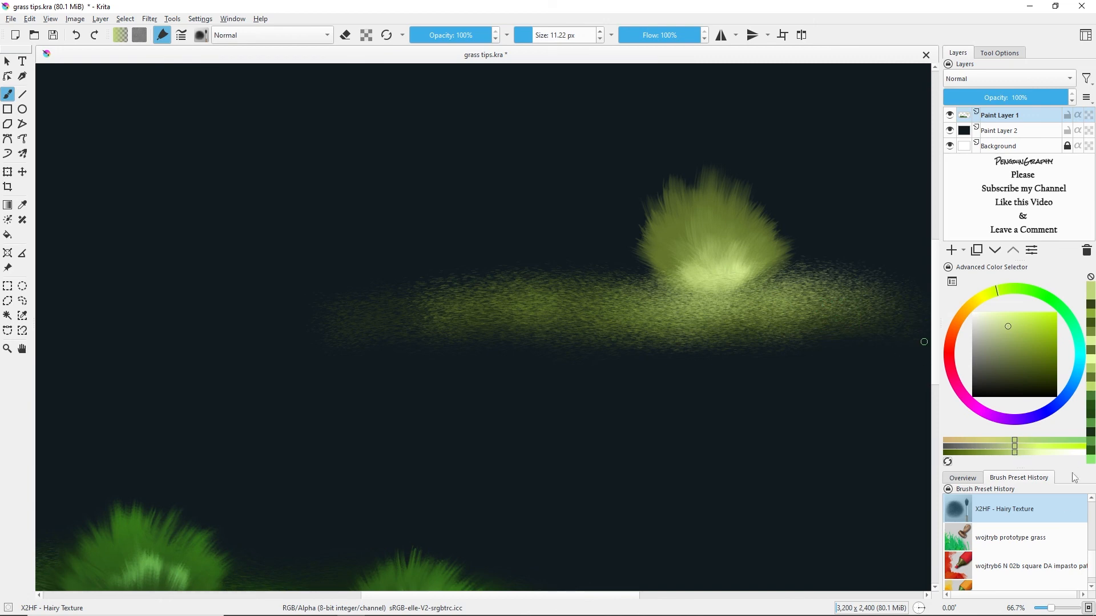
Paint a second olive tuft with a lighter centre beside the first, using the Bristles-3 Large Smooth preset
scroll(1090, 541, "down", 3)
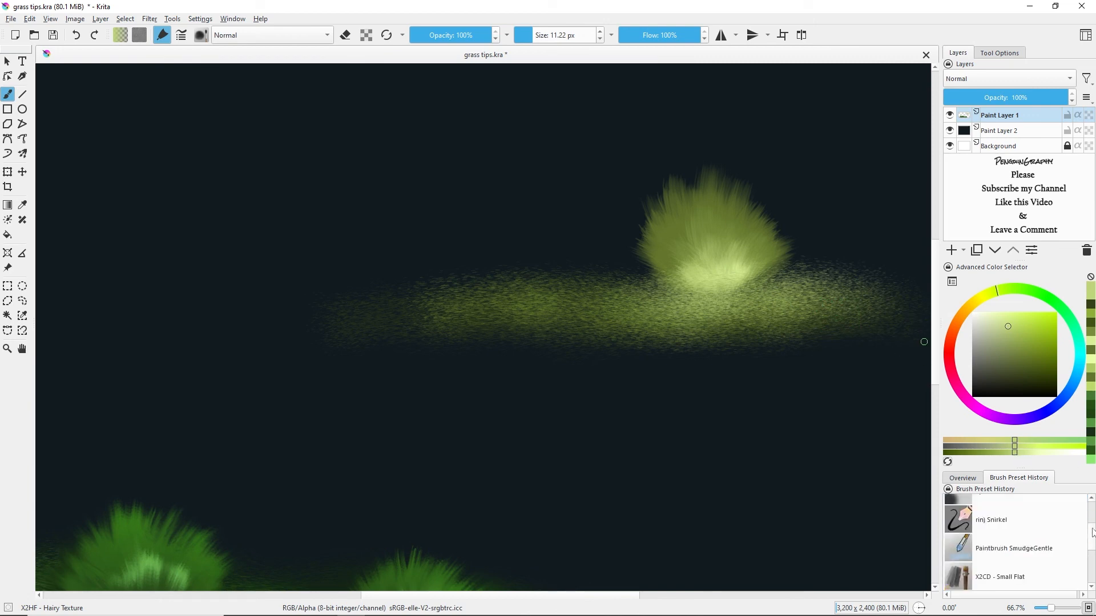
scroll(1091, 541, "up", 3)
left_click(1017, 517)
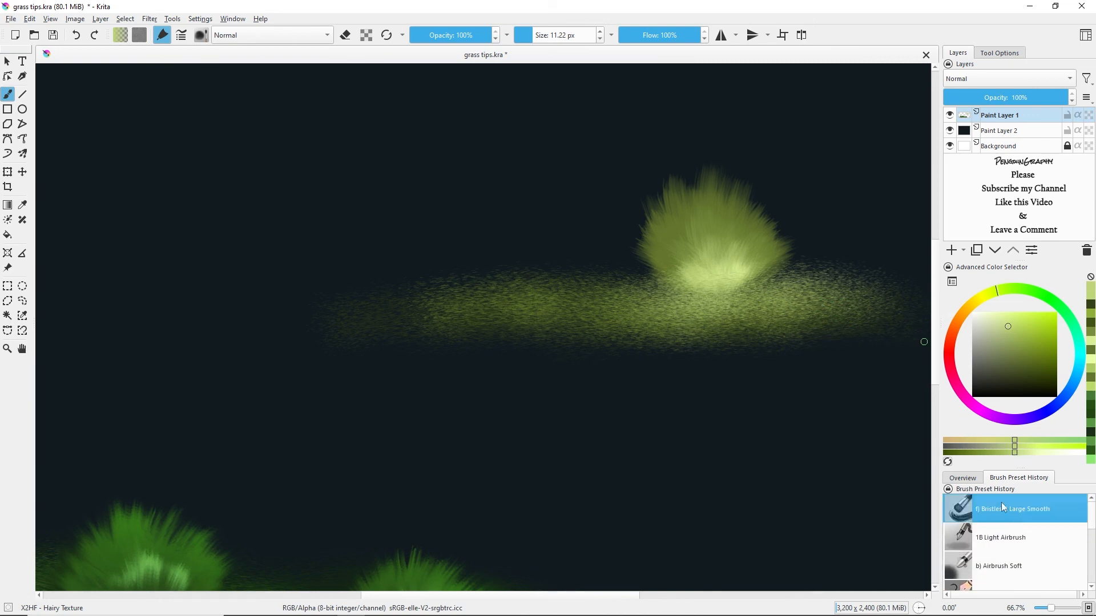
mouse_move(571, 305)
left_mouse_down()
mouse_move(535, 225)
mouse_move(620, 281)
mouse_move(536, 275)
mouse_move(610, 268)
mouse_move(559, 288)
mouse_move(563, 276)
mouse_move(559, 312)
mouse_move(592, 238)
mouse_move(565, 303)
mouse_move(576, 245)
mouse_move(518, 286)
mouse_move(567, 257)
mouse_move(548, 245)
mouse_move(568, 249)
mouse_move(517, 281)
mouse_move(536, 271)
left_mouse_up()
left_click(1021, 342)
left_click(450, 34)
left_click(581, 249, "ctrl")
key("i")
left_click(567, 326, "ctrl")
Blend the second tuft's base into the ground with X2HF - Hairy Texture strokes in greens sampled from the painting
scroll(1016, 502, "down", 4)
left_click(1016, 503)
left_click(570, 305, "ctrl")
mouse_move(531, 326)
left_mouse_down()
mouse_move(590, 325)
mouse_move(469, 328)
left_mouse_up()
left_click_drag(600, 334, 451, 337)
left_click(519, 341, "ctrl")
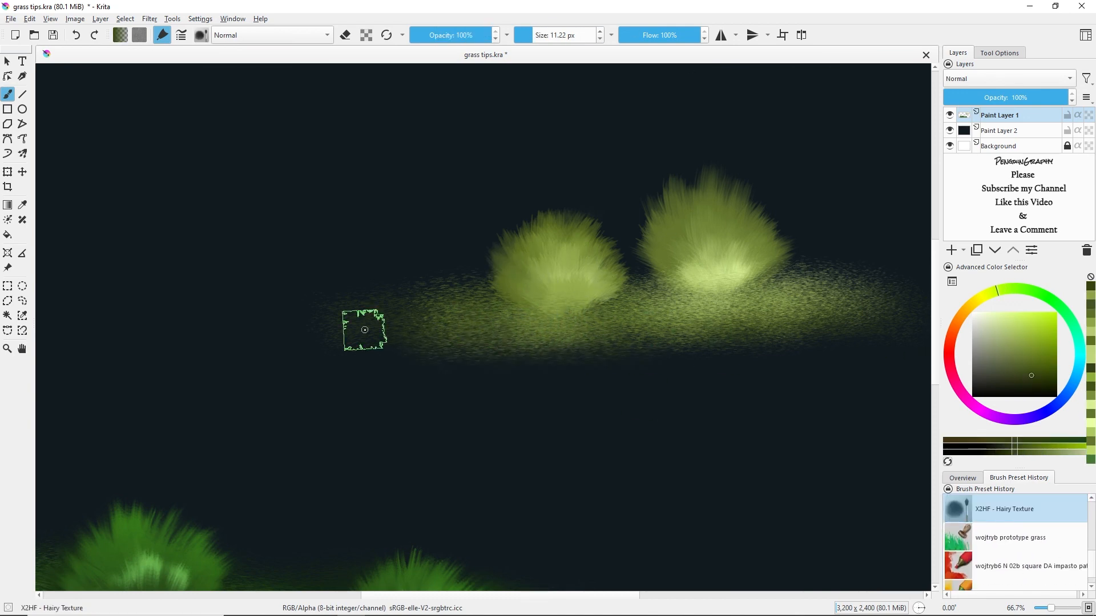
scroll(337, 343, "down", 2)
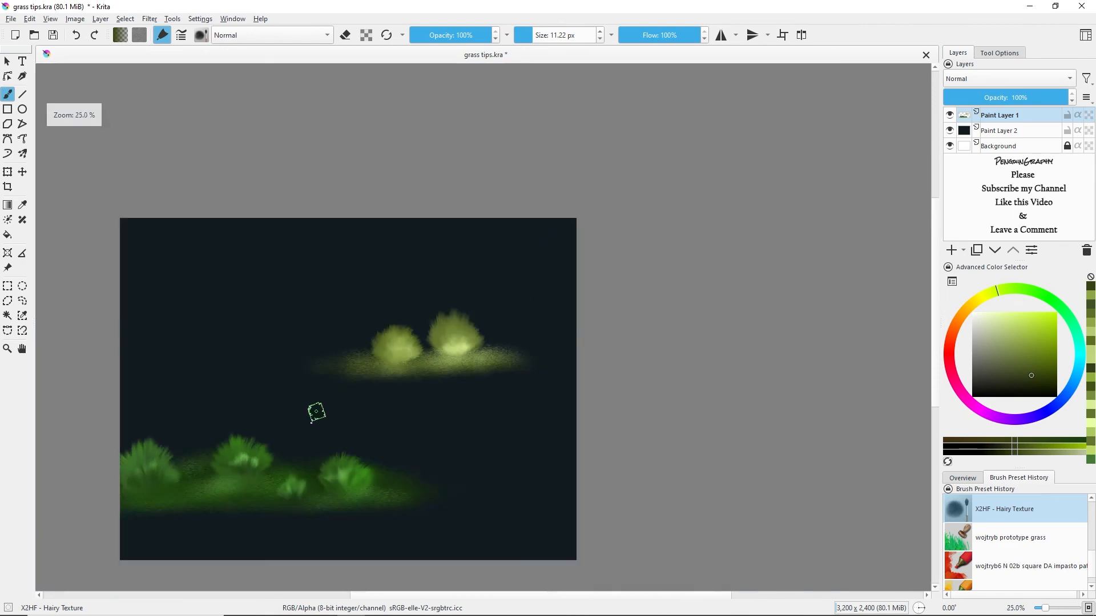
scroll(141, 498, "up", 1)
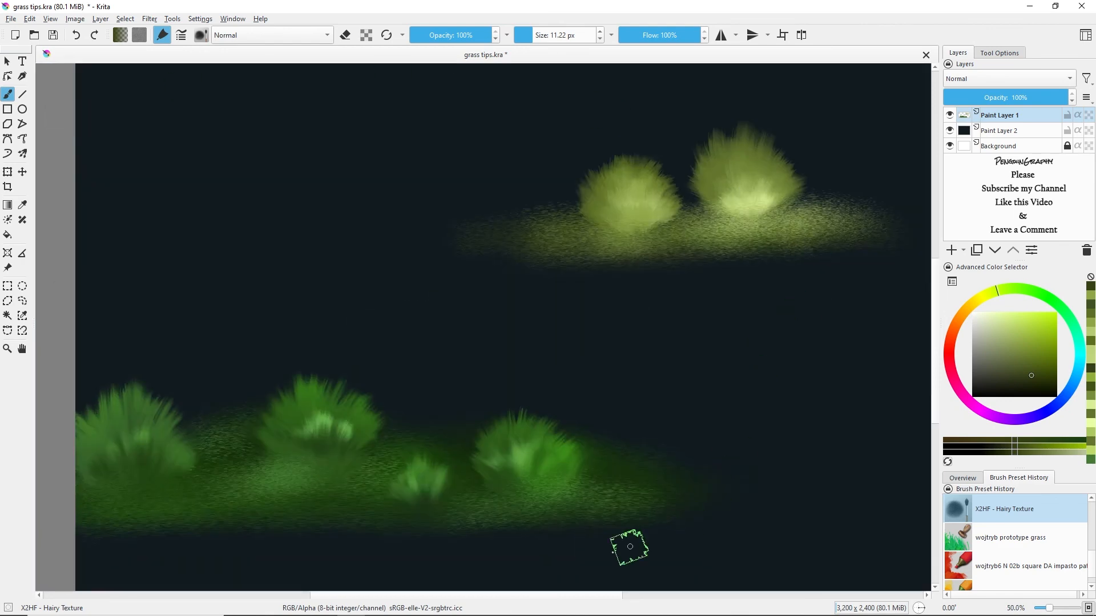
left_click_drag(587, 599, 605, 601)
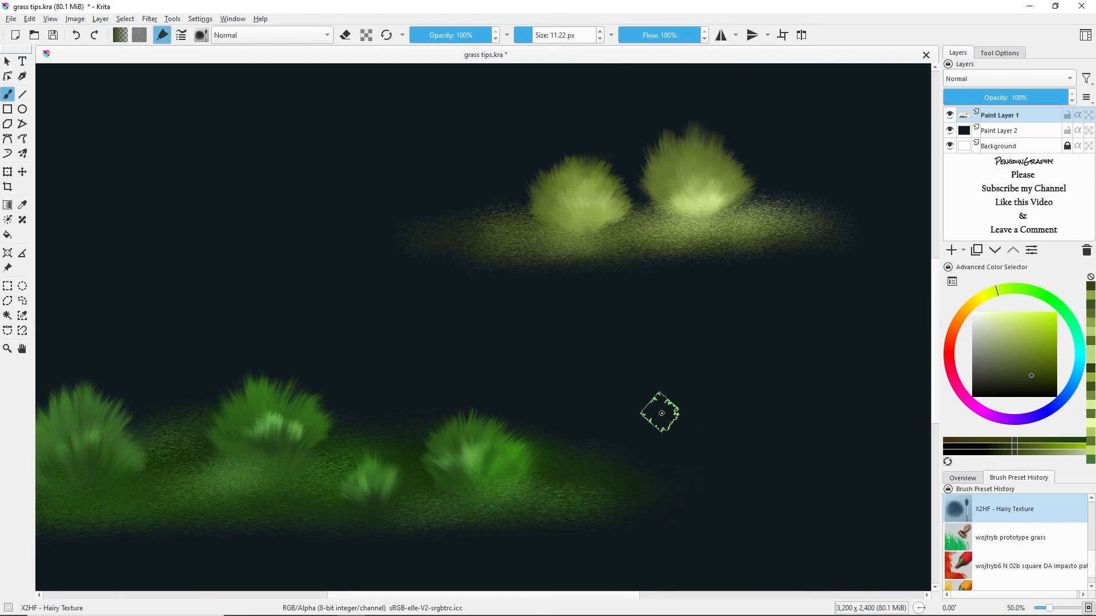